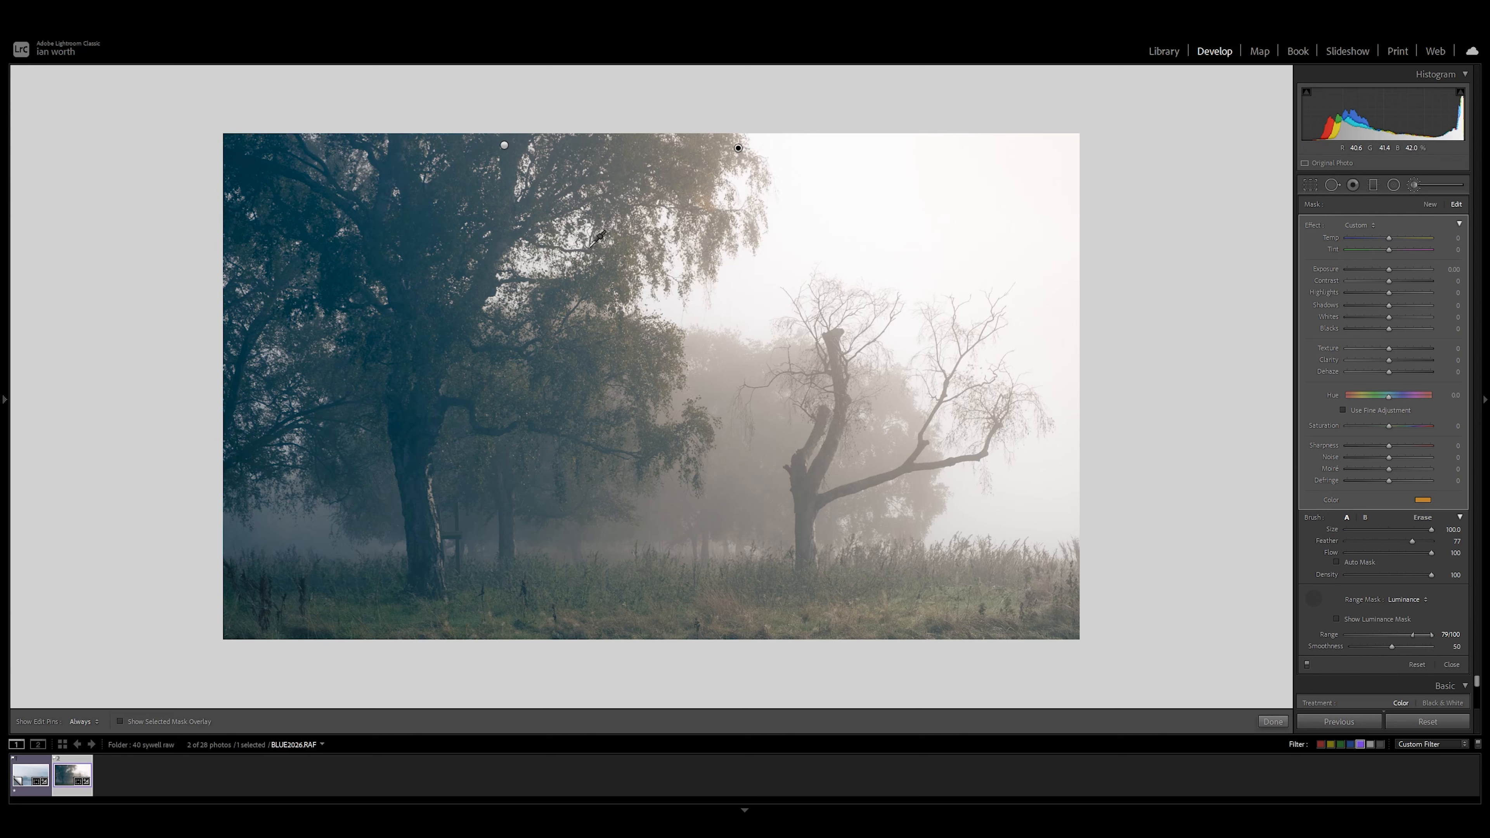
Try erasing the orange highlight mask over the large tree's branches using a feathered eraser of about size 21, with the edit pins hidden
click(1317, 598)
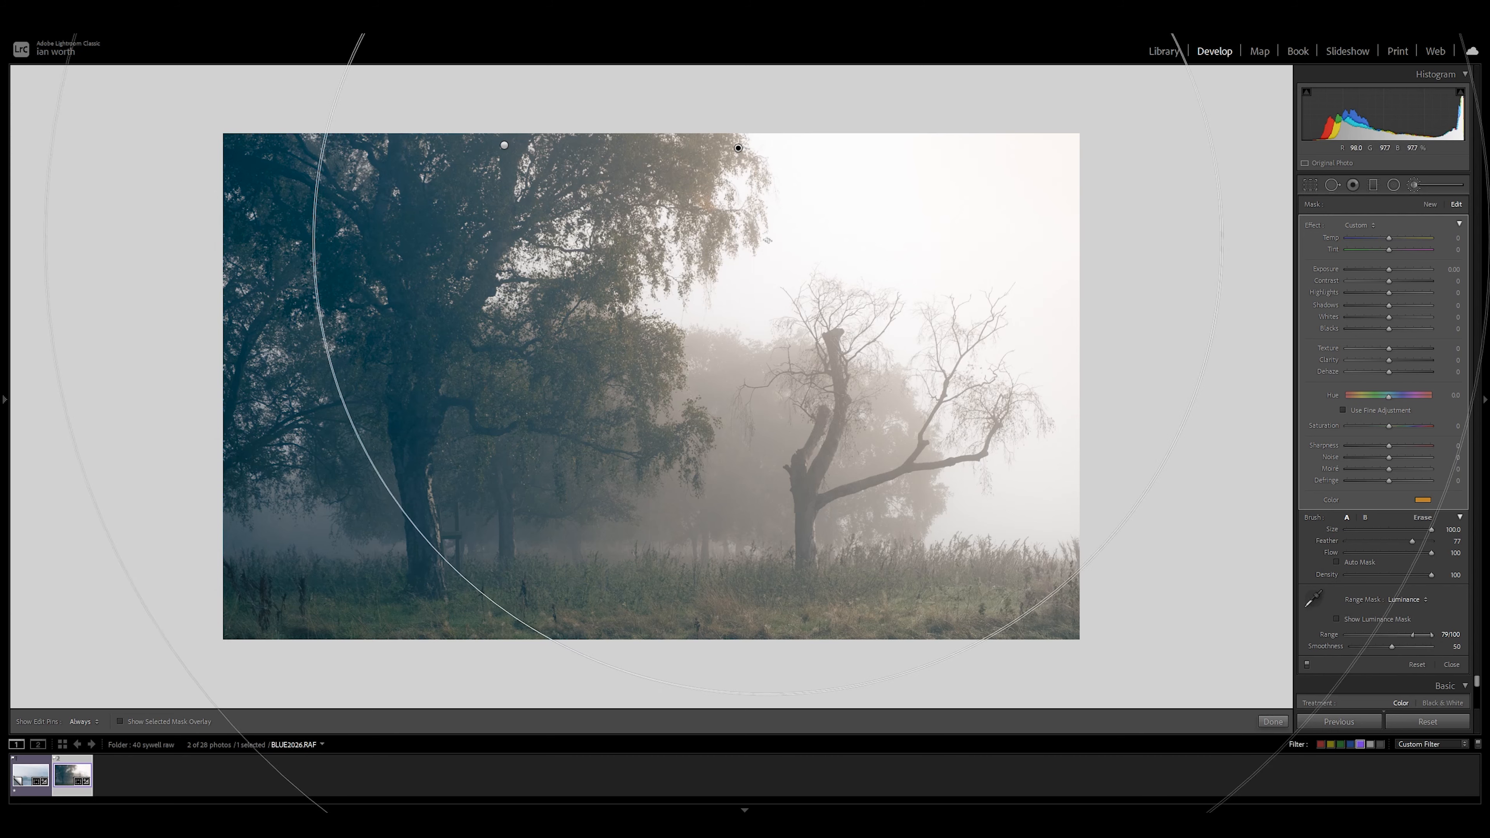
key(alt)
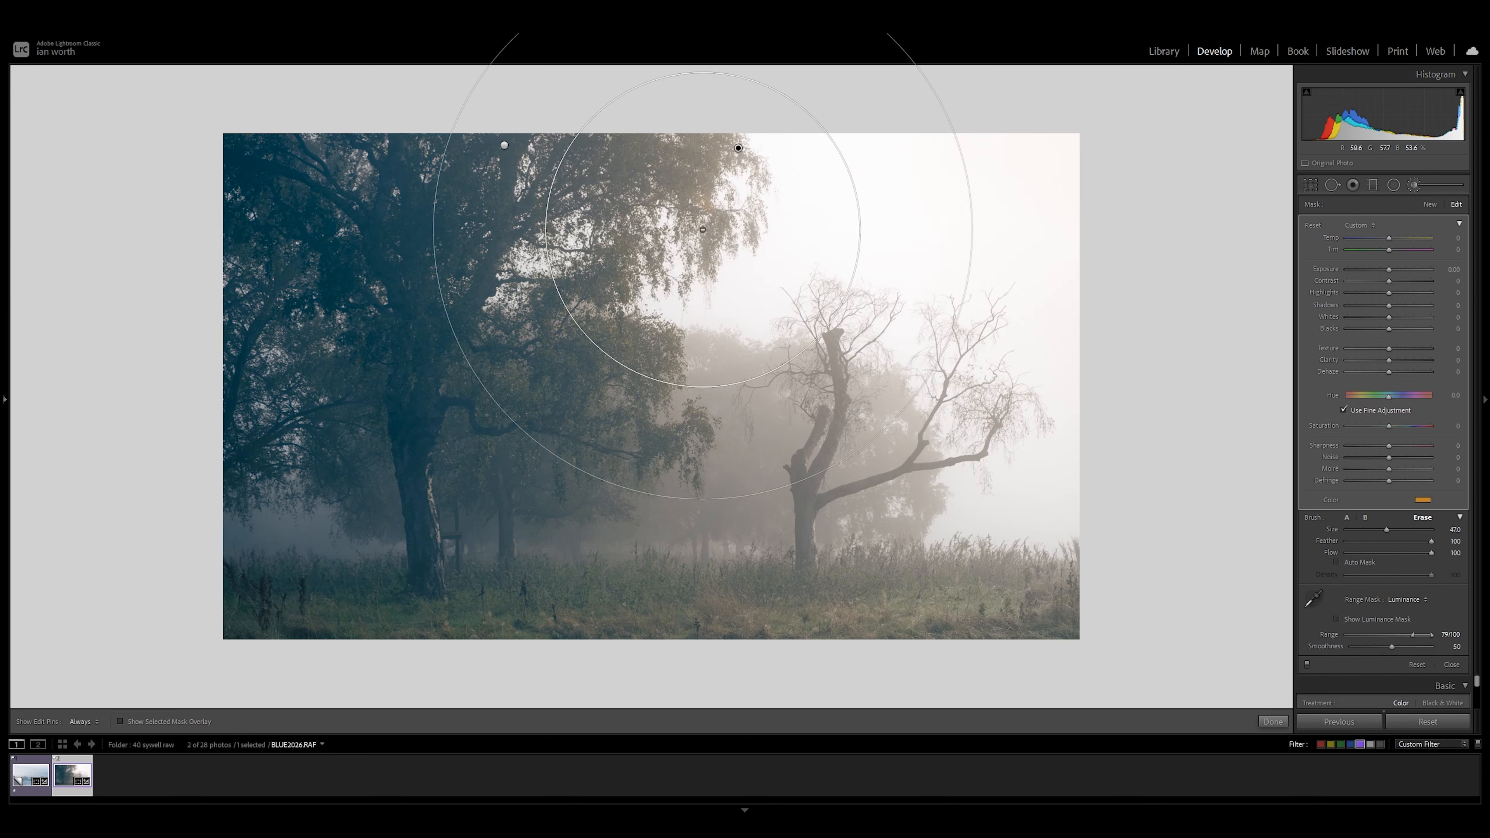
scroll(666, 245, down, 10)
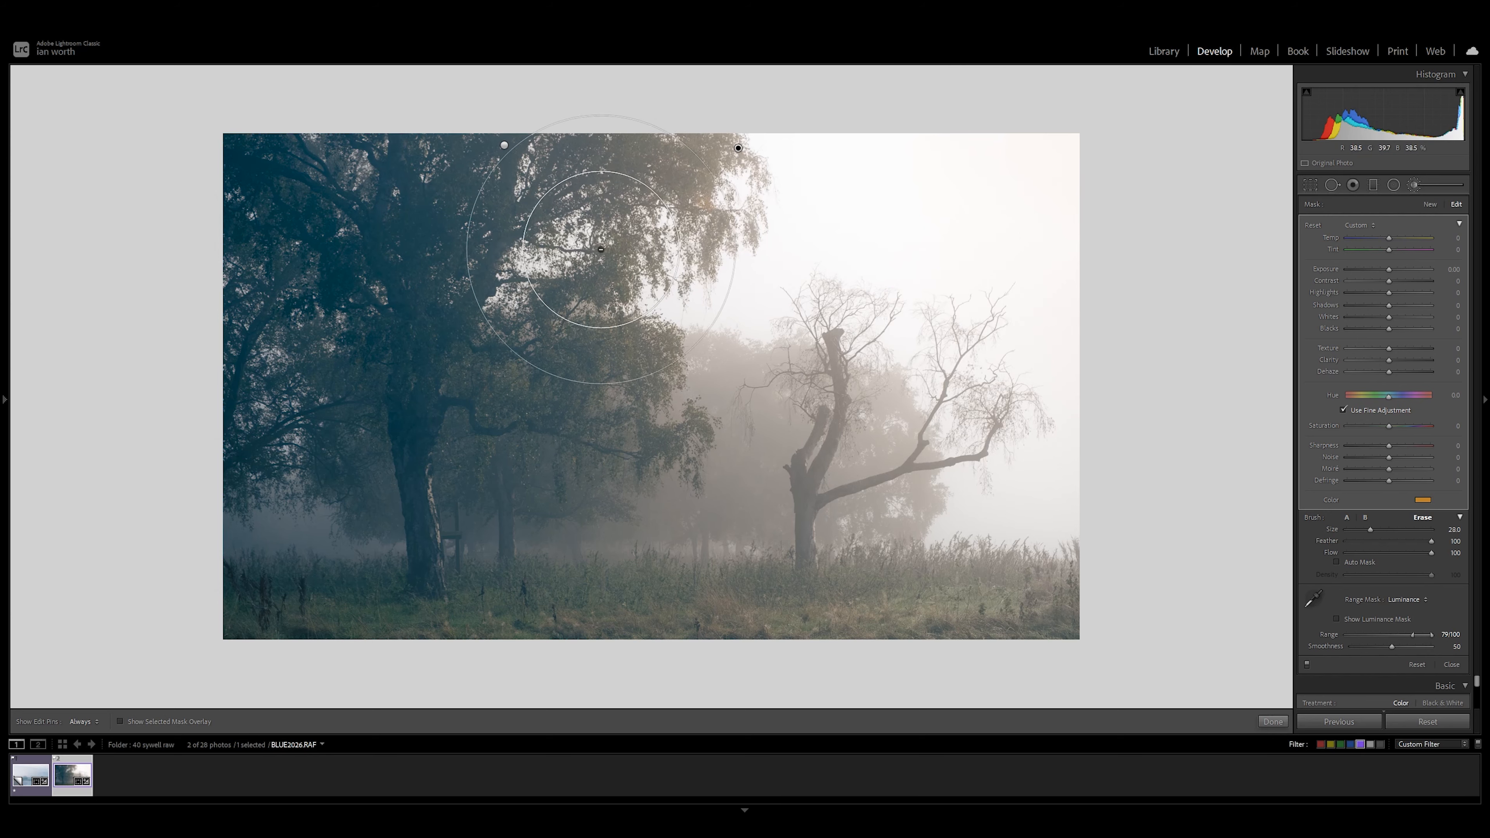
scroll(592, 248, up, 1)
key(h)
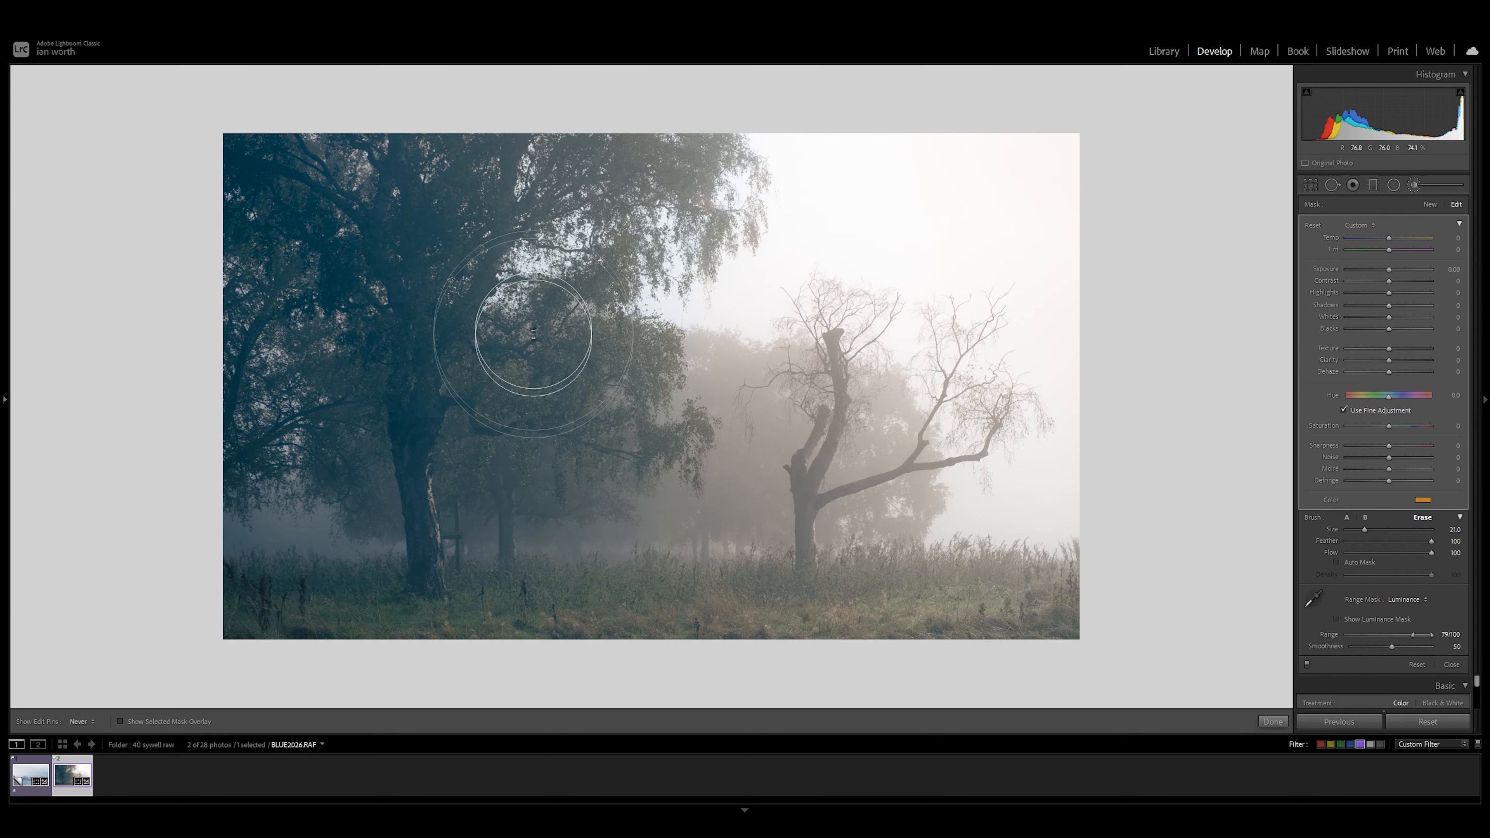
mouse_move(645, 138)
mouse_down()
mouse_move(709, 139)
mouse_move(562, 234)
mouse_move(534, 434)
mouse_up()
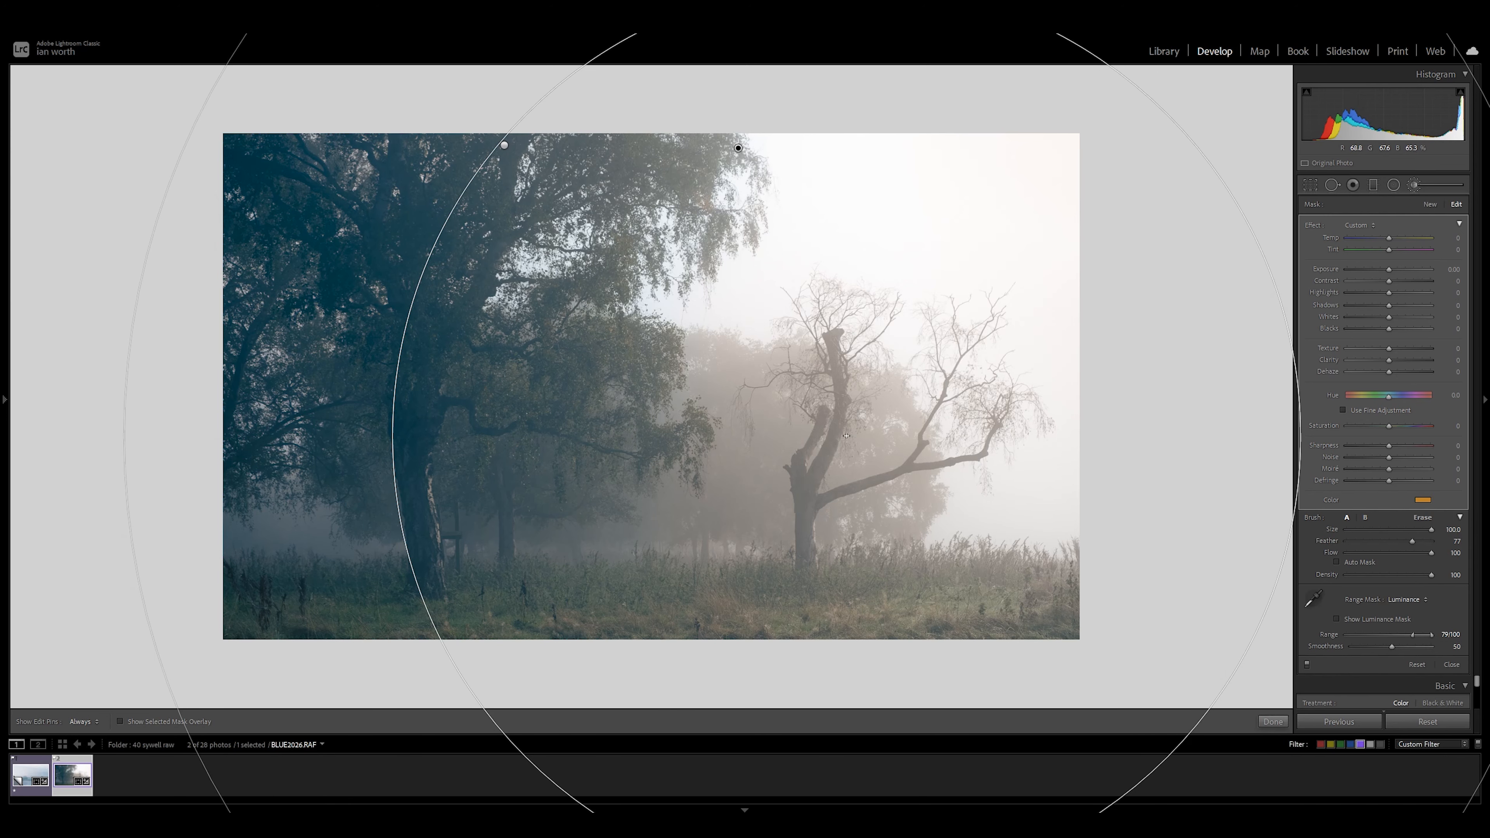
key(ctrl+z)
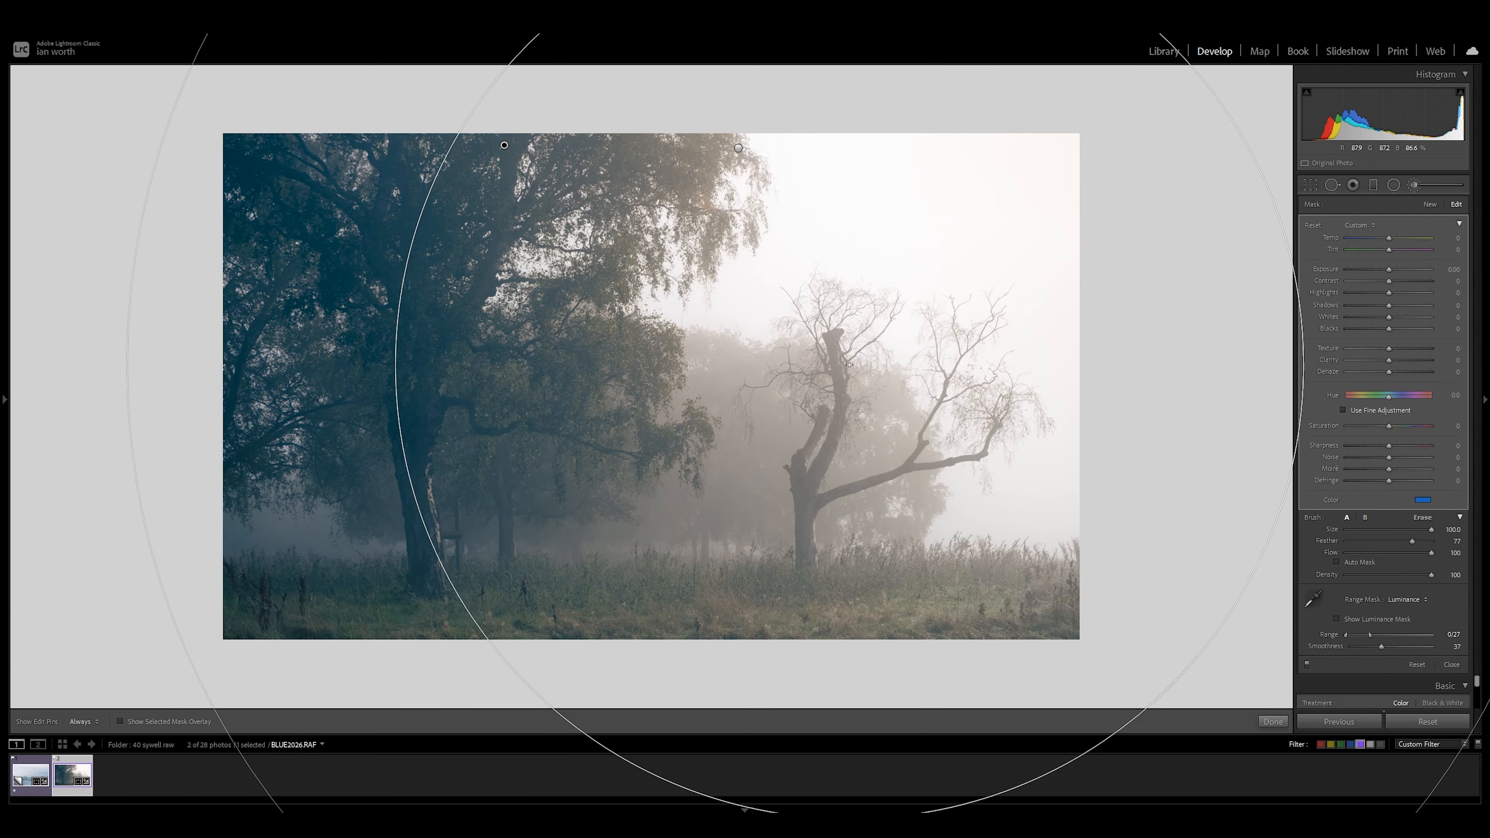
Try erasing the blue shadow mask from the mist and grass beside the large tree with a small eraser, checking the mask overlay
key(alt)
scroll(797, 560, up, 3)
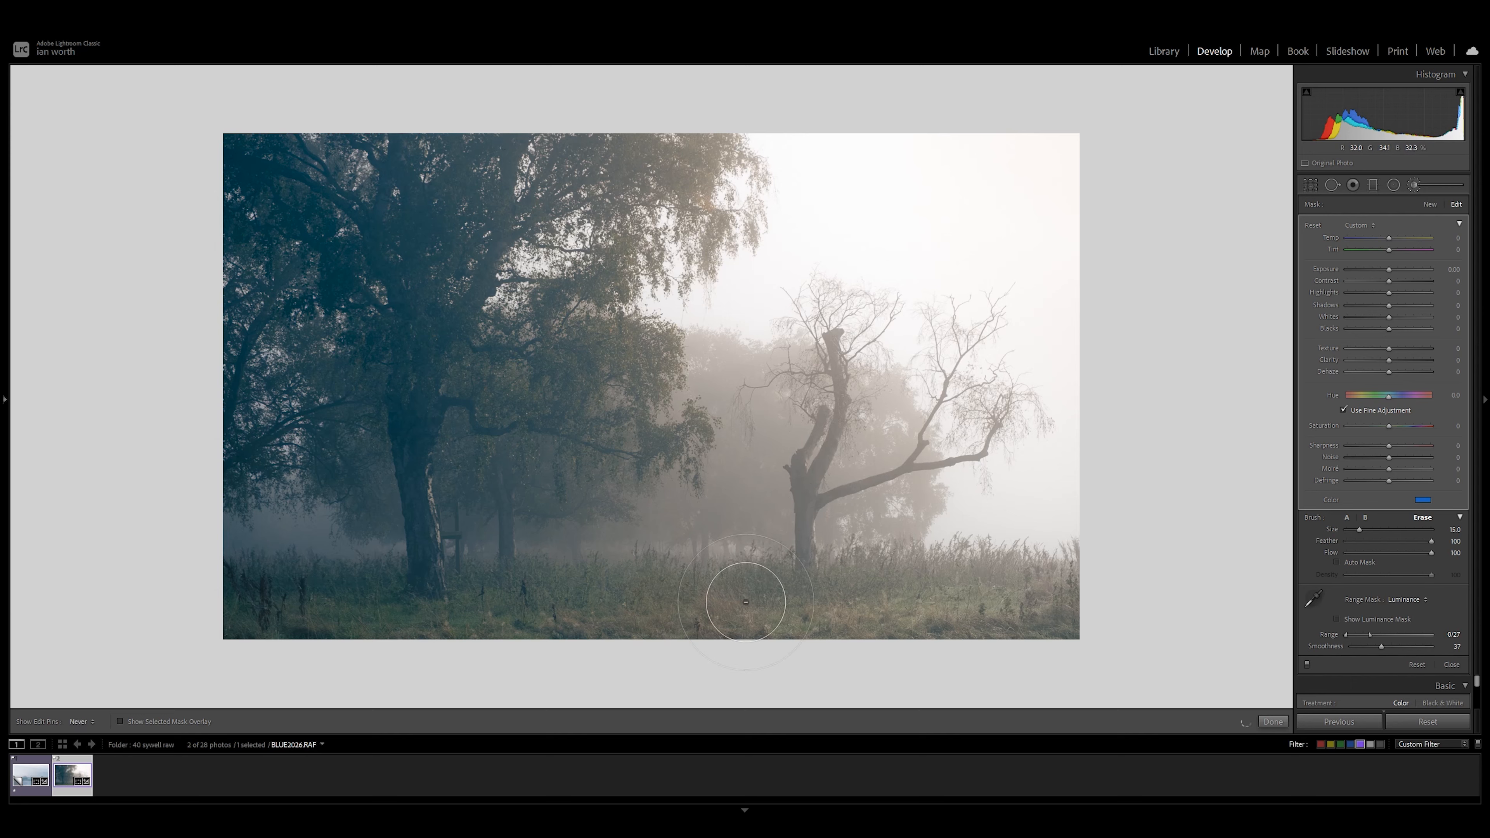
key(h)
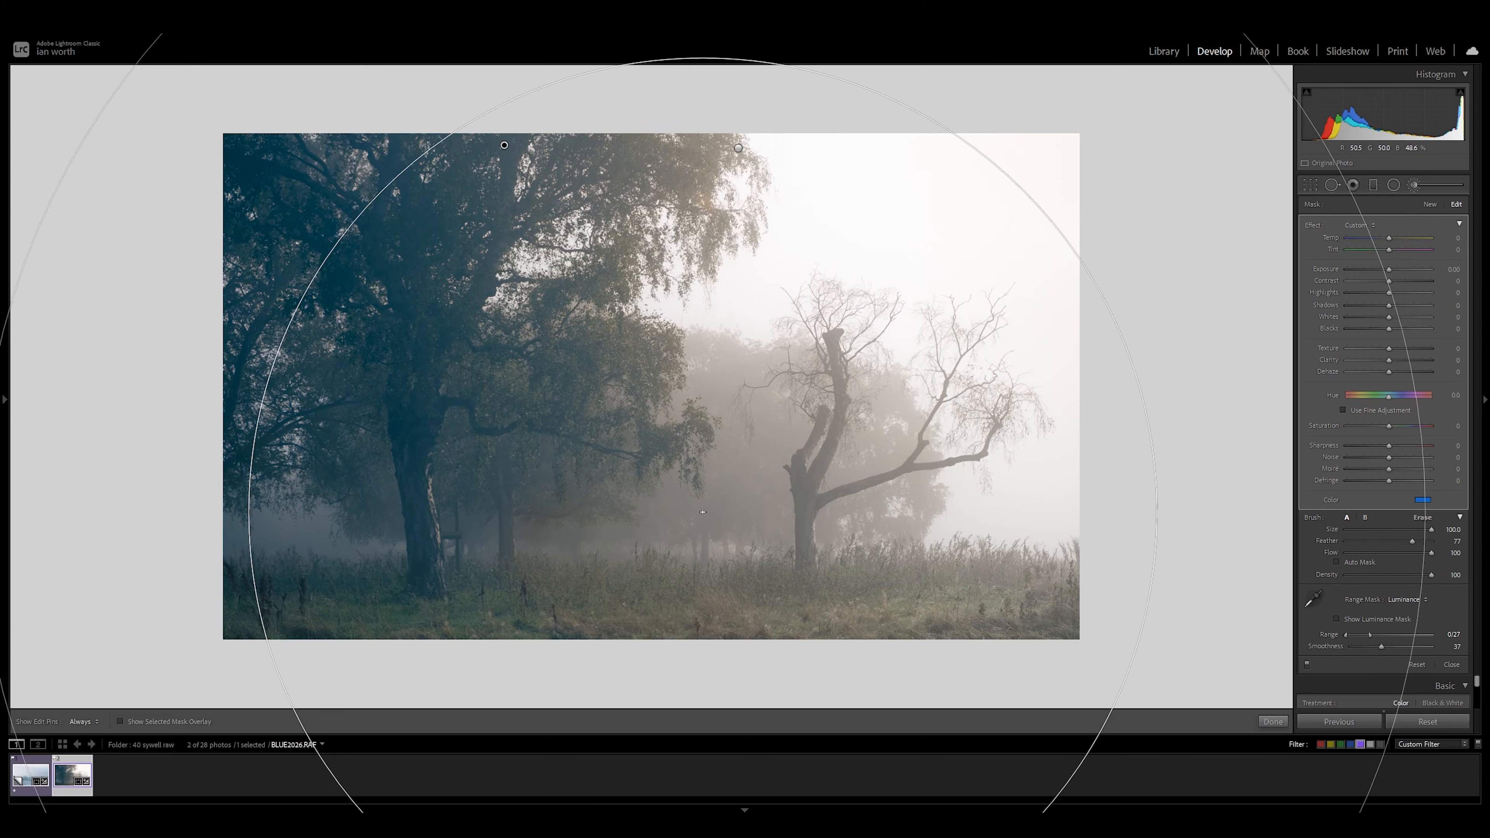
key(o)
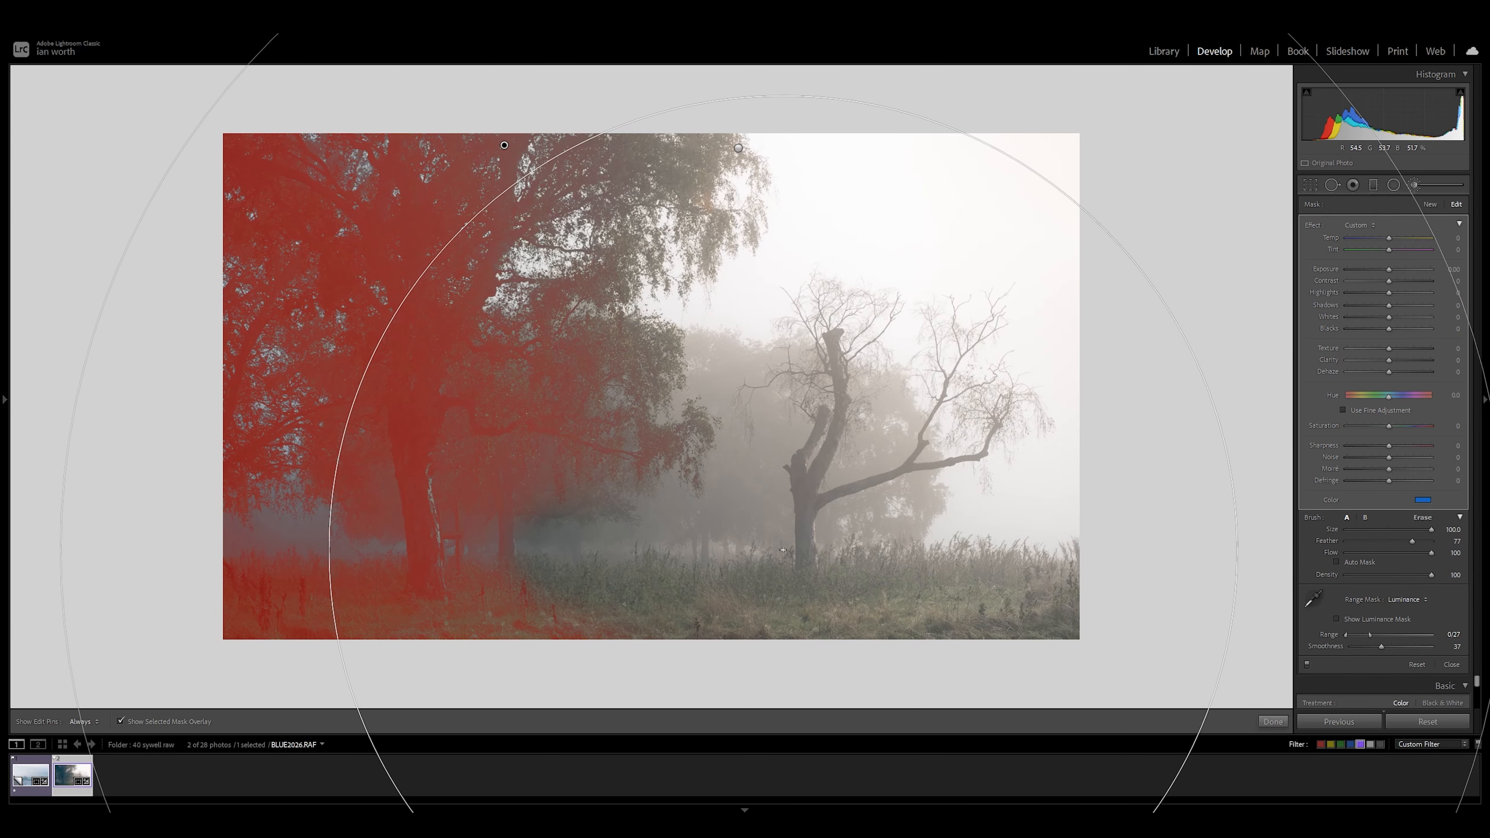
key(alt)
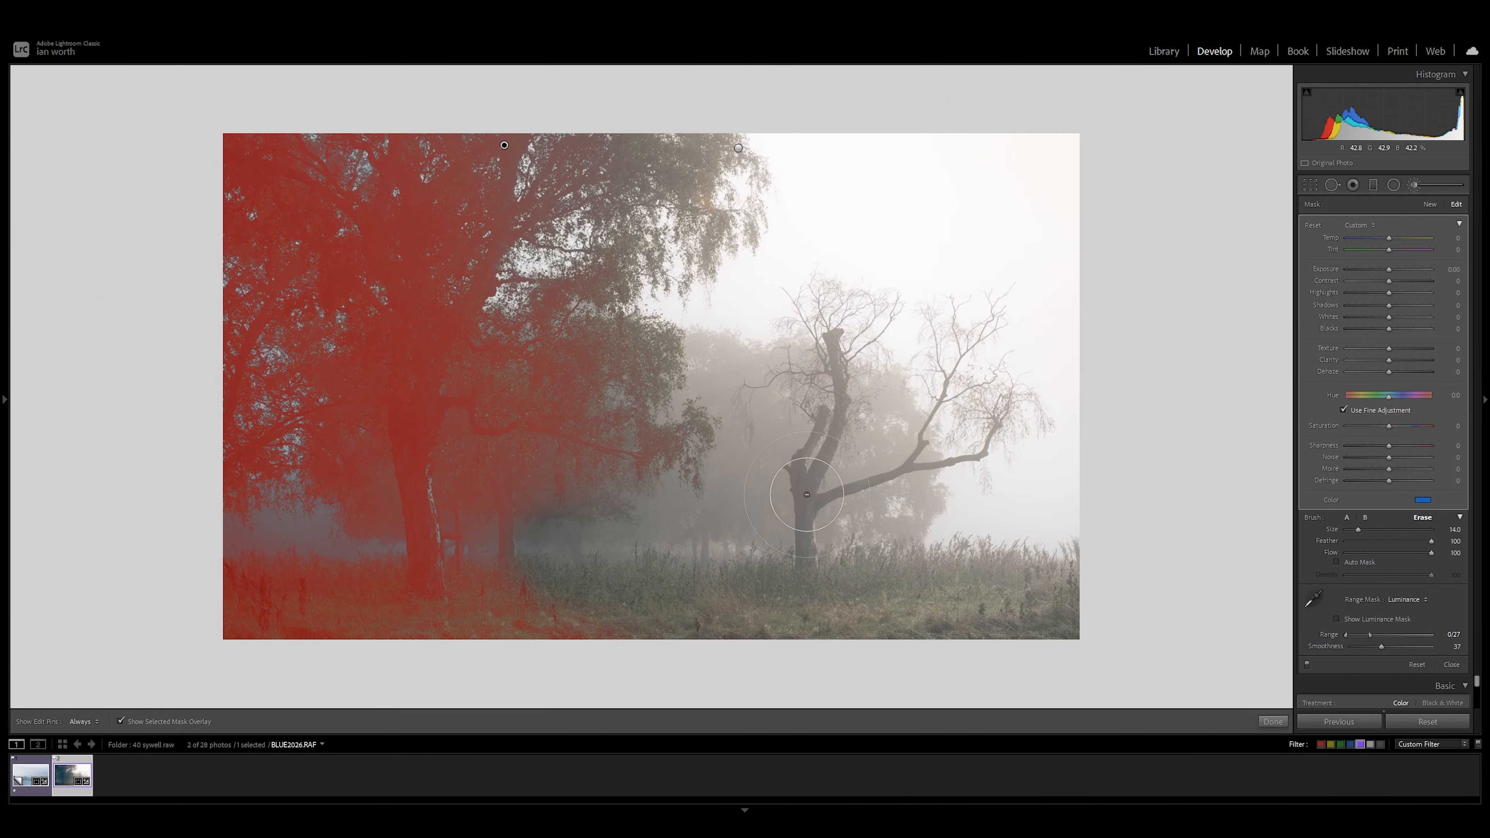
key(h)
key(h)
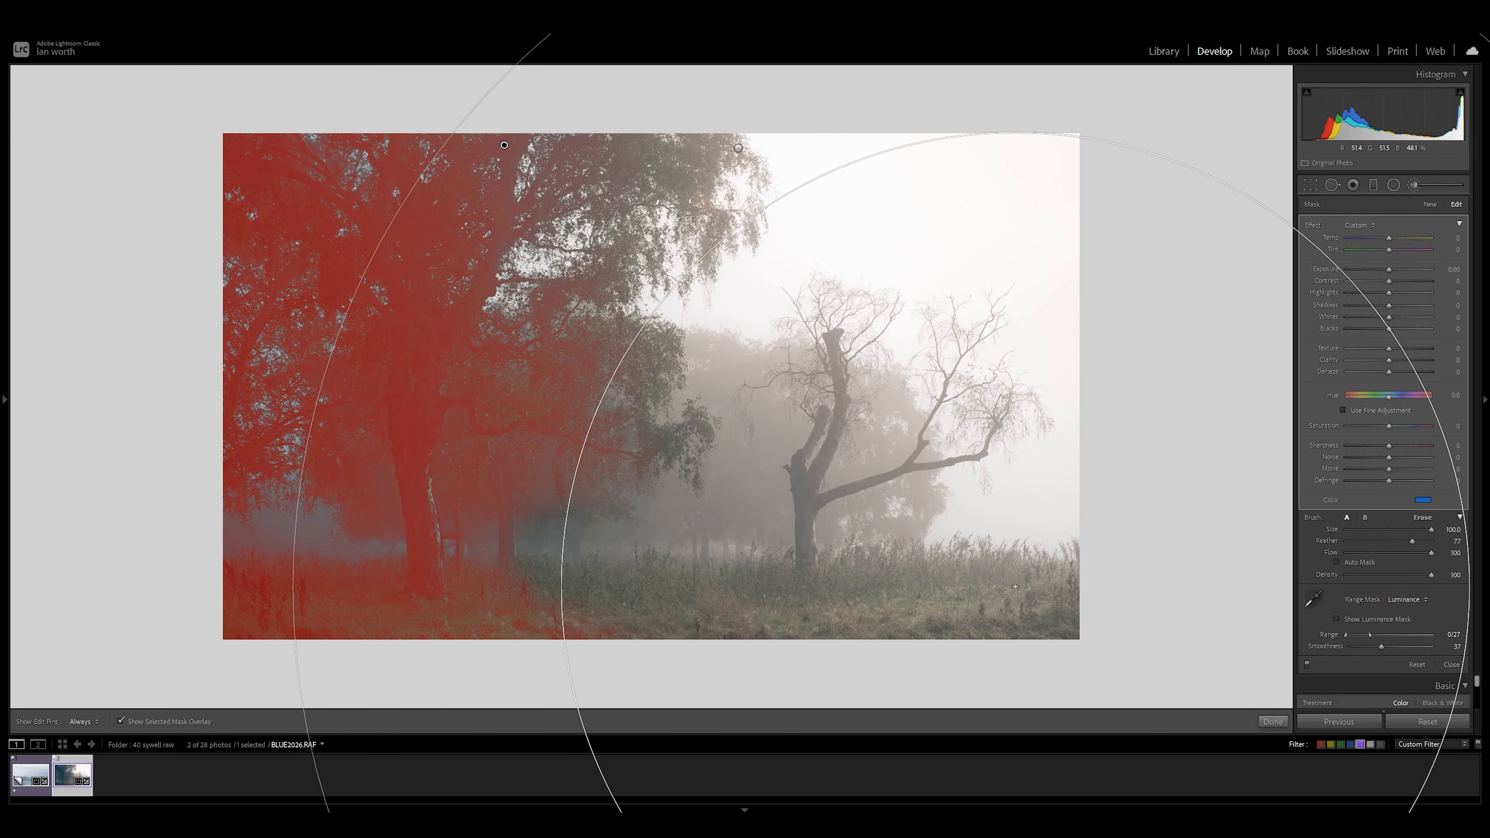
key(o)
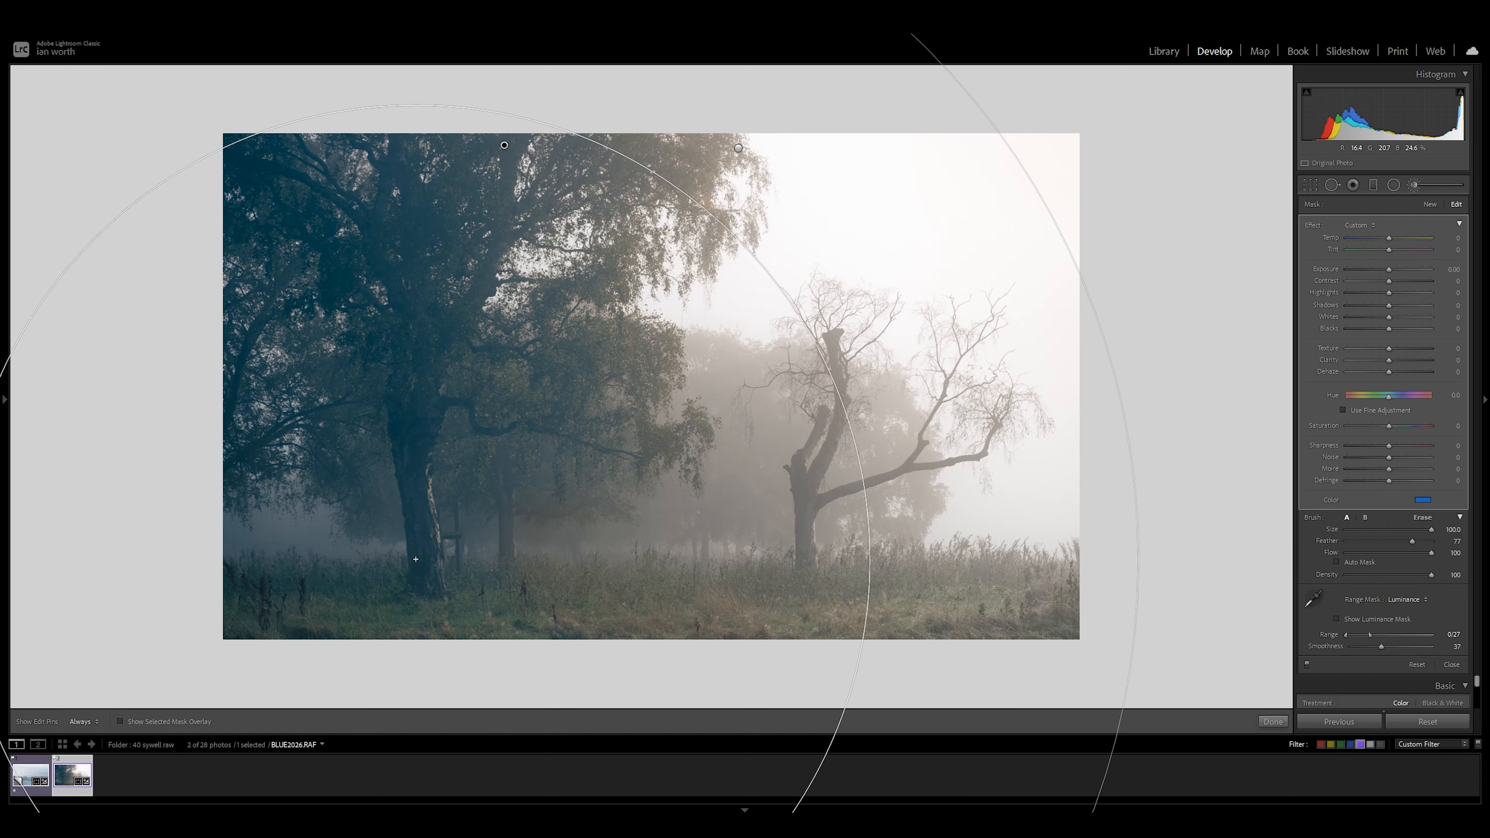
key(ctrl+z)
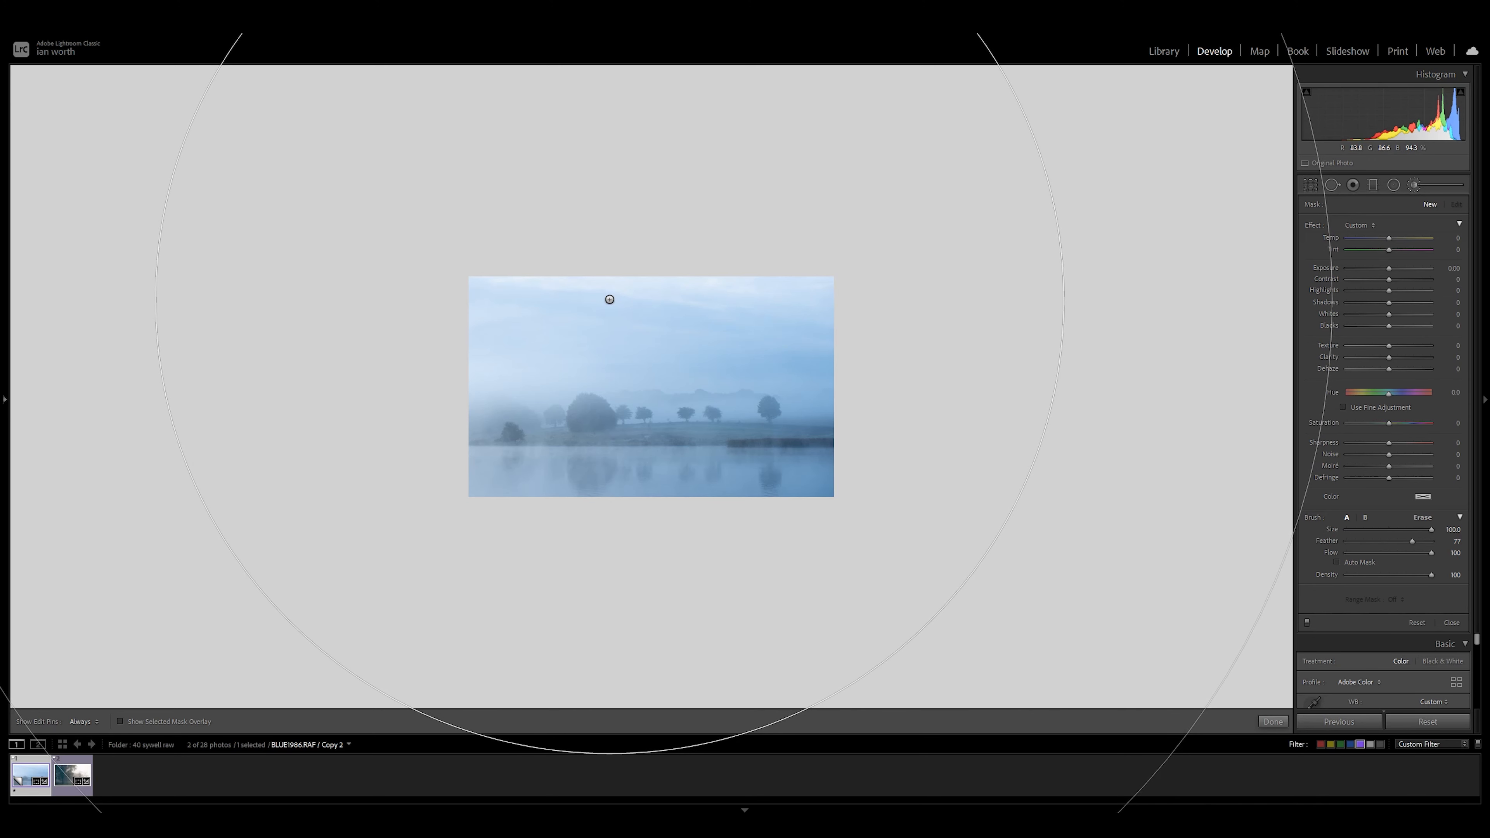
Place a size 100 brush mask on the misty lake photo's sky and set its range mask to Luminance
click(609, 299)
click(1395, 599)
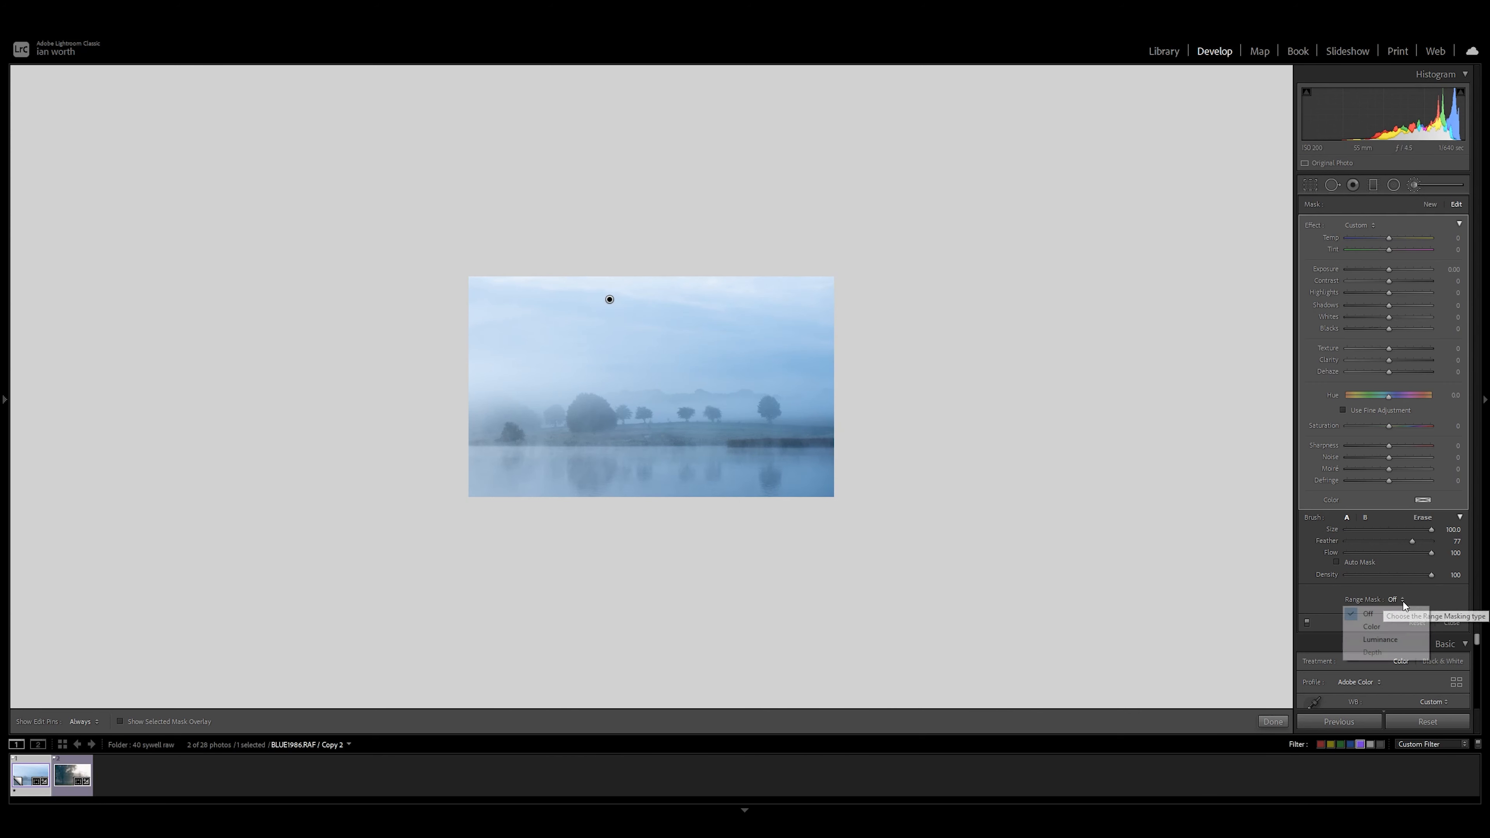
click(1393, 644)
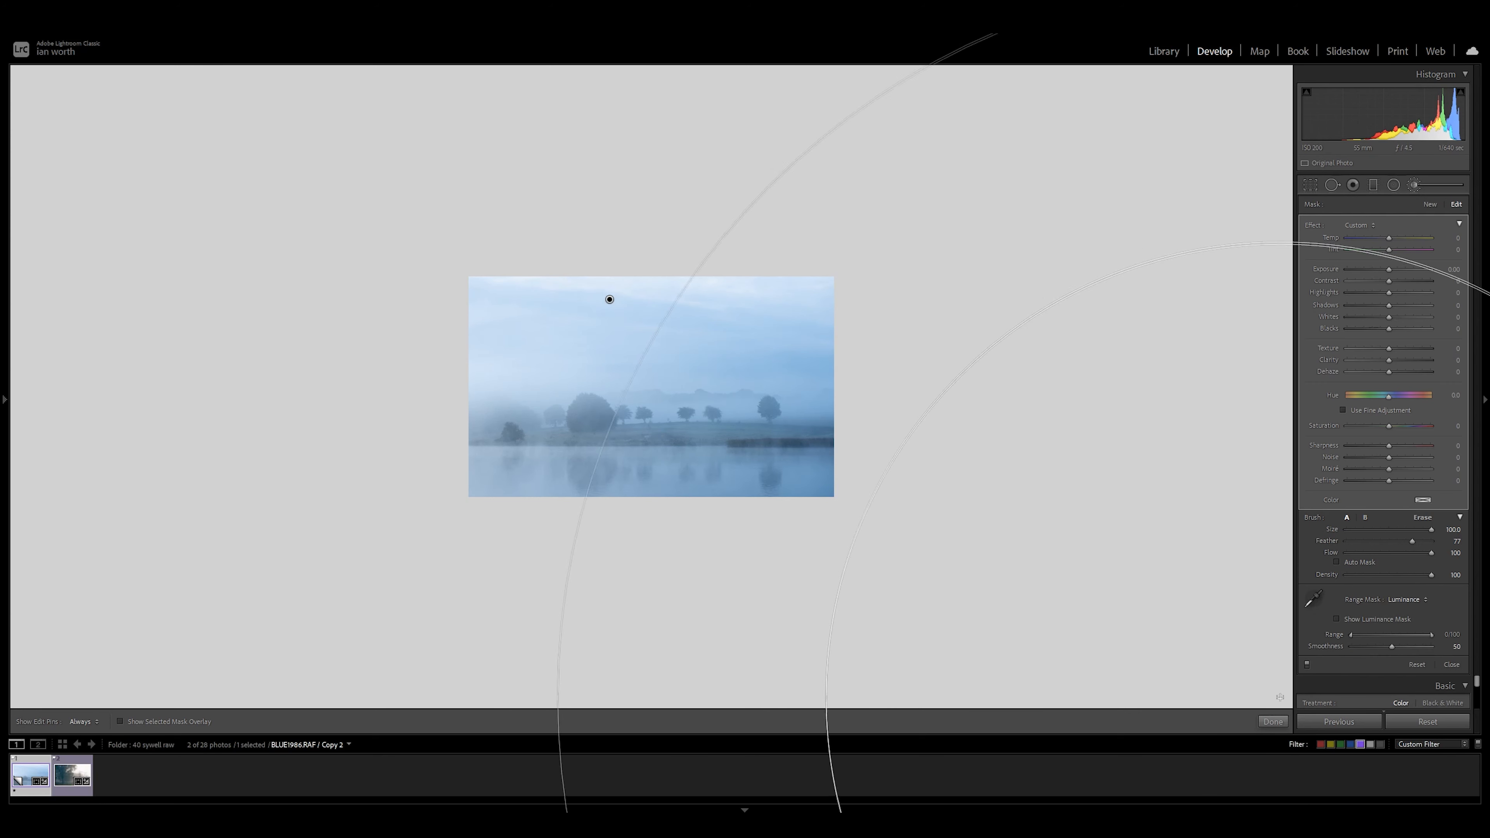
Finish the first brush mask, add a second one beside it in the sky, and set its range mask to Luminance
click(1279, 721)
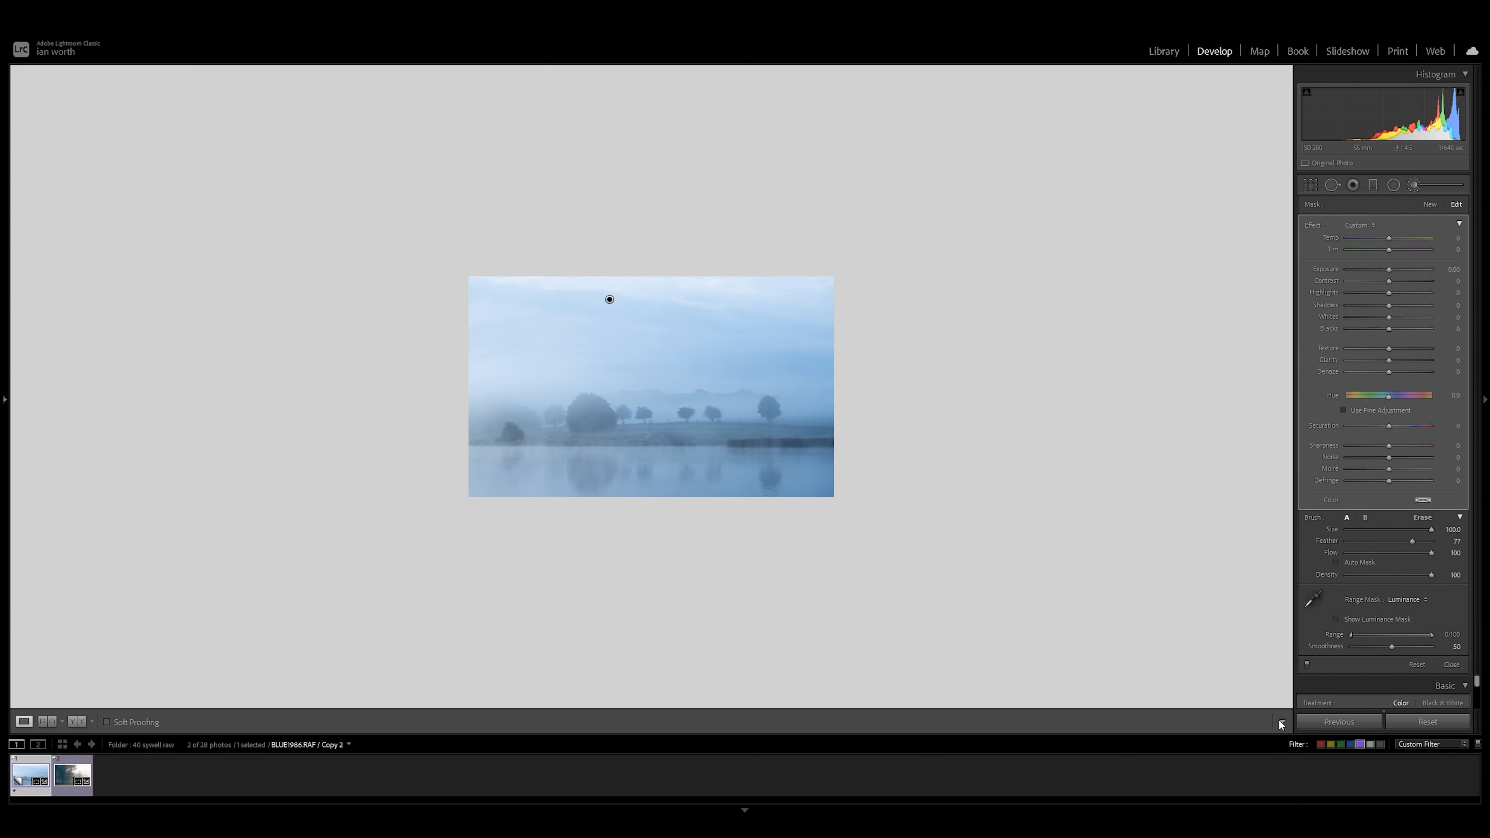
click(1411, 185)
click(1396, 599)
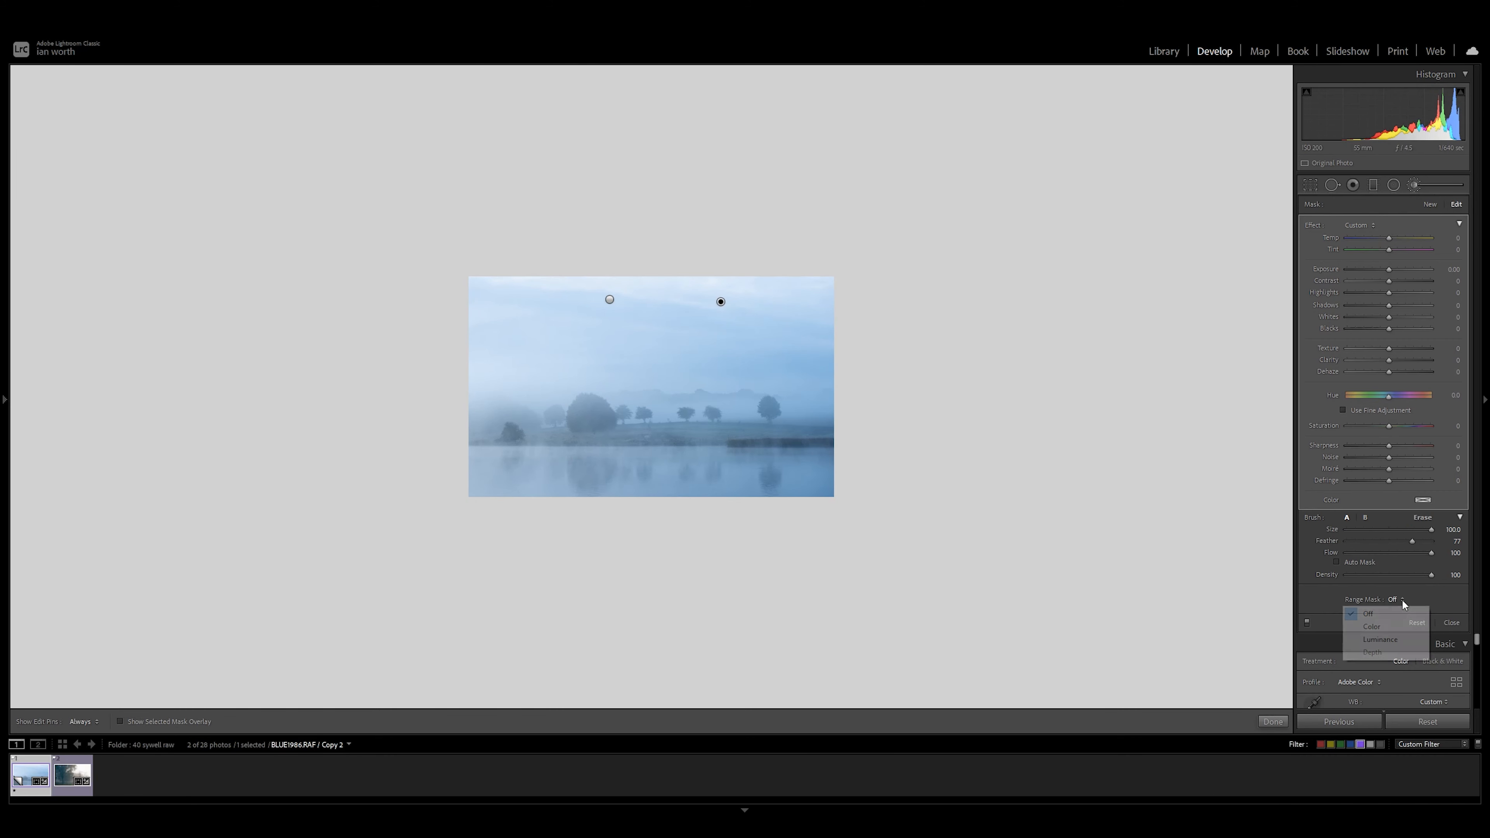
click(1391, 643)
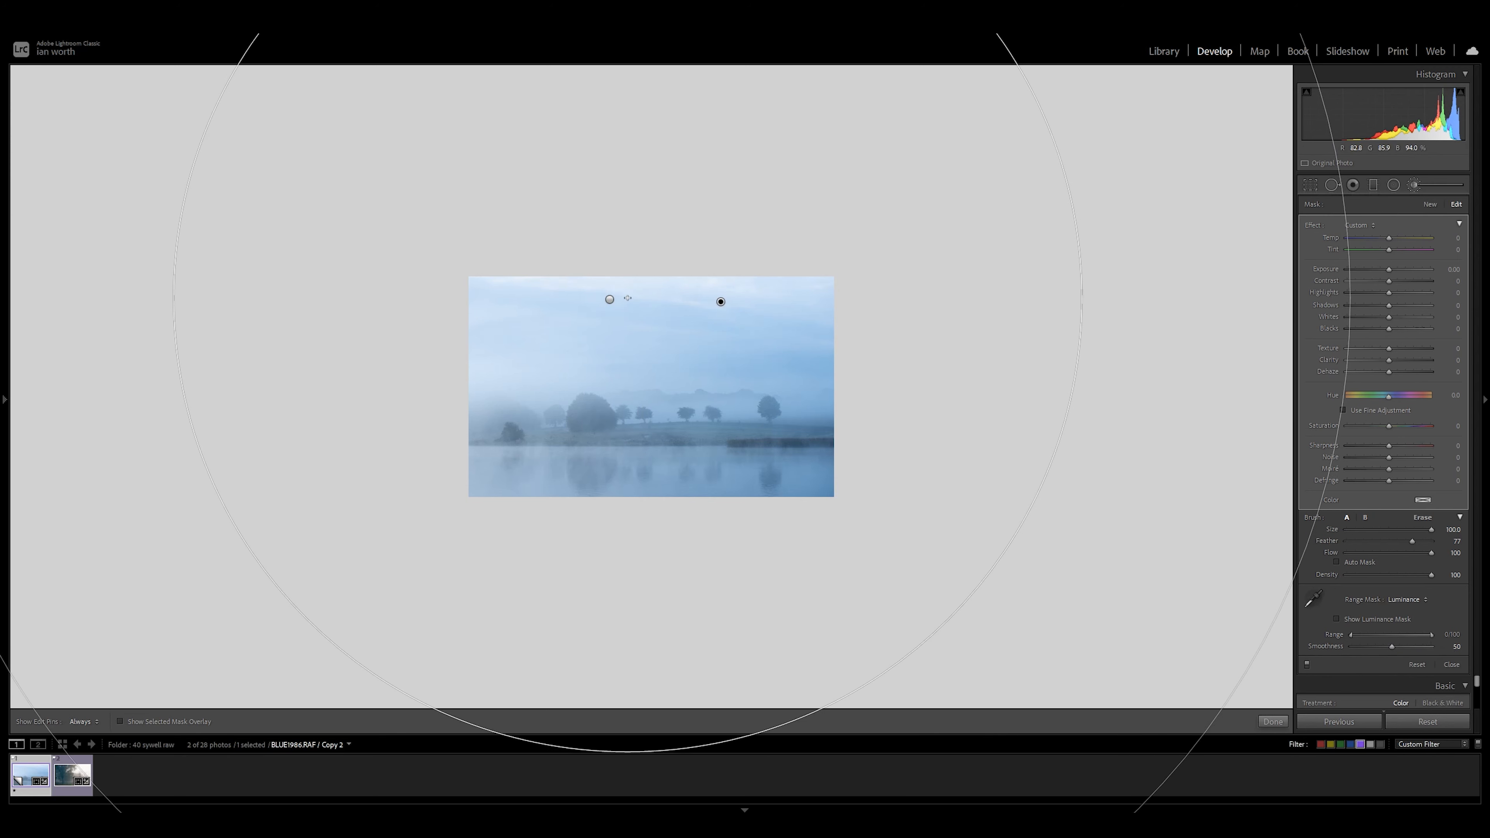
Select the second brush mask in the lake photo's sky and give it an orange color tint with hue 44
key(ctrl+=)
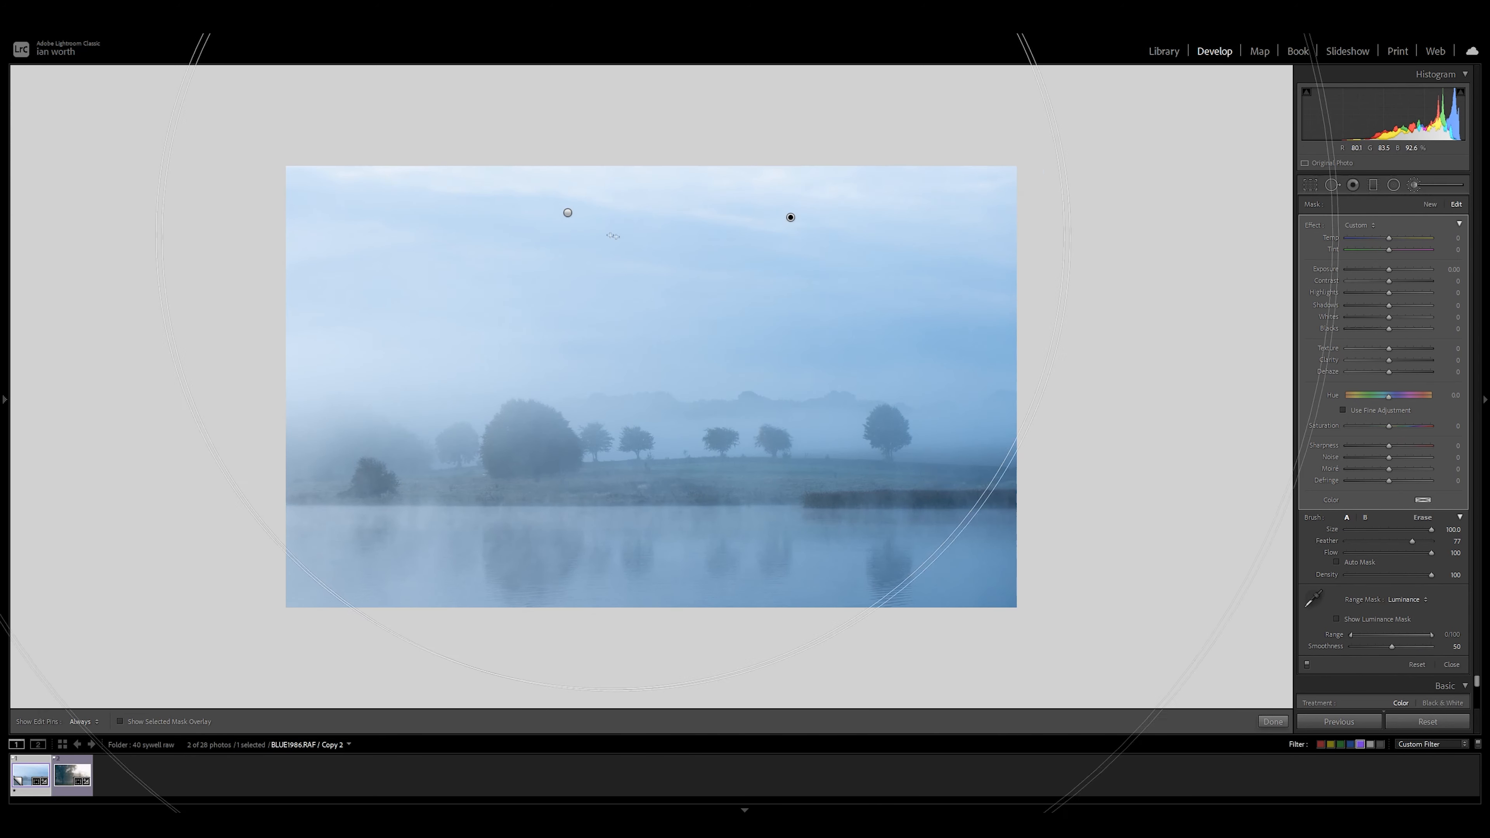
click(566, 215)
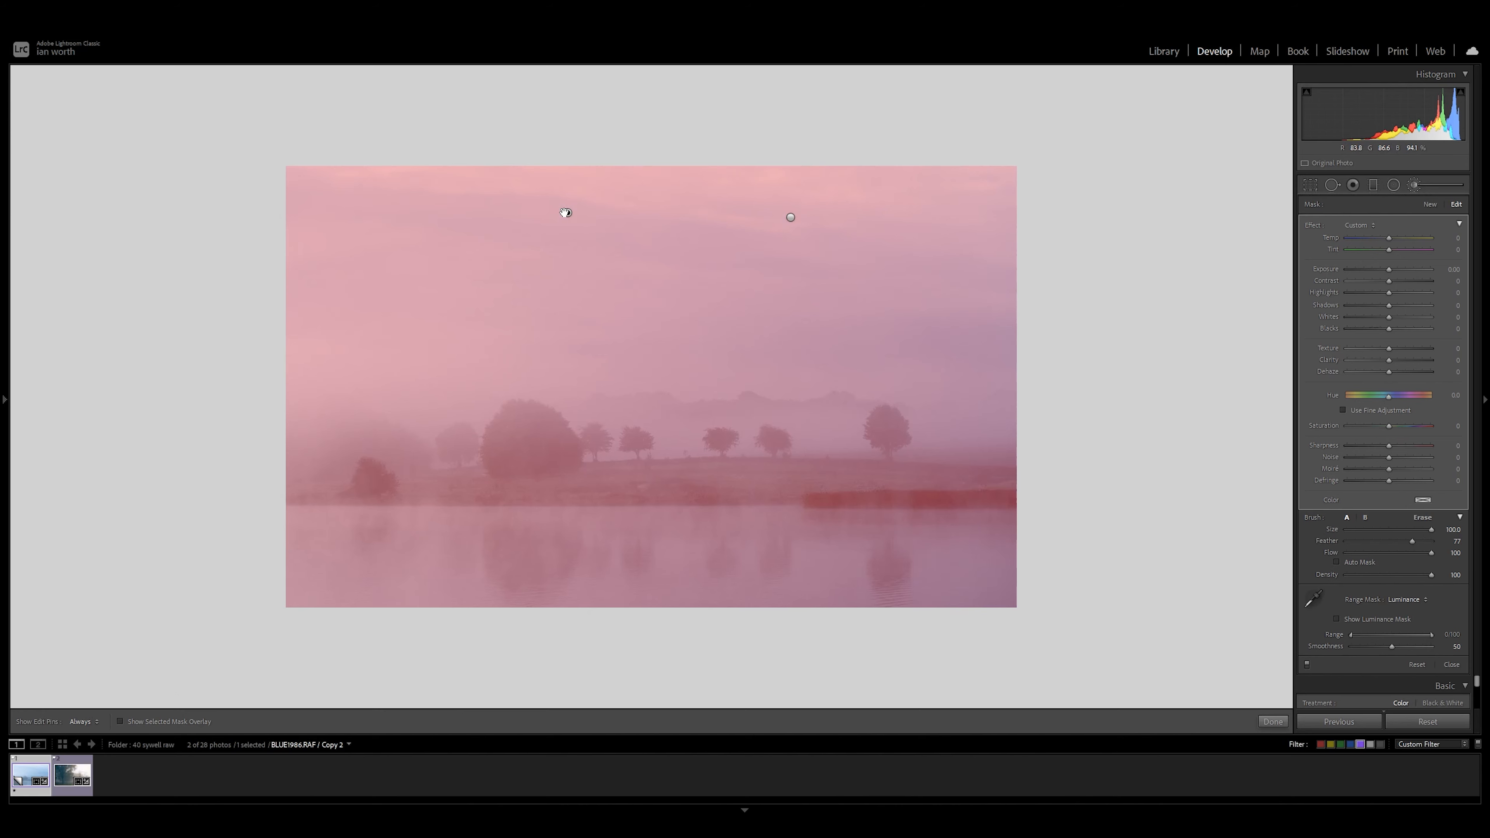
click(790, 217)
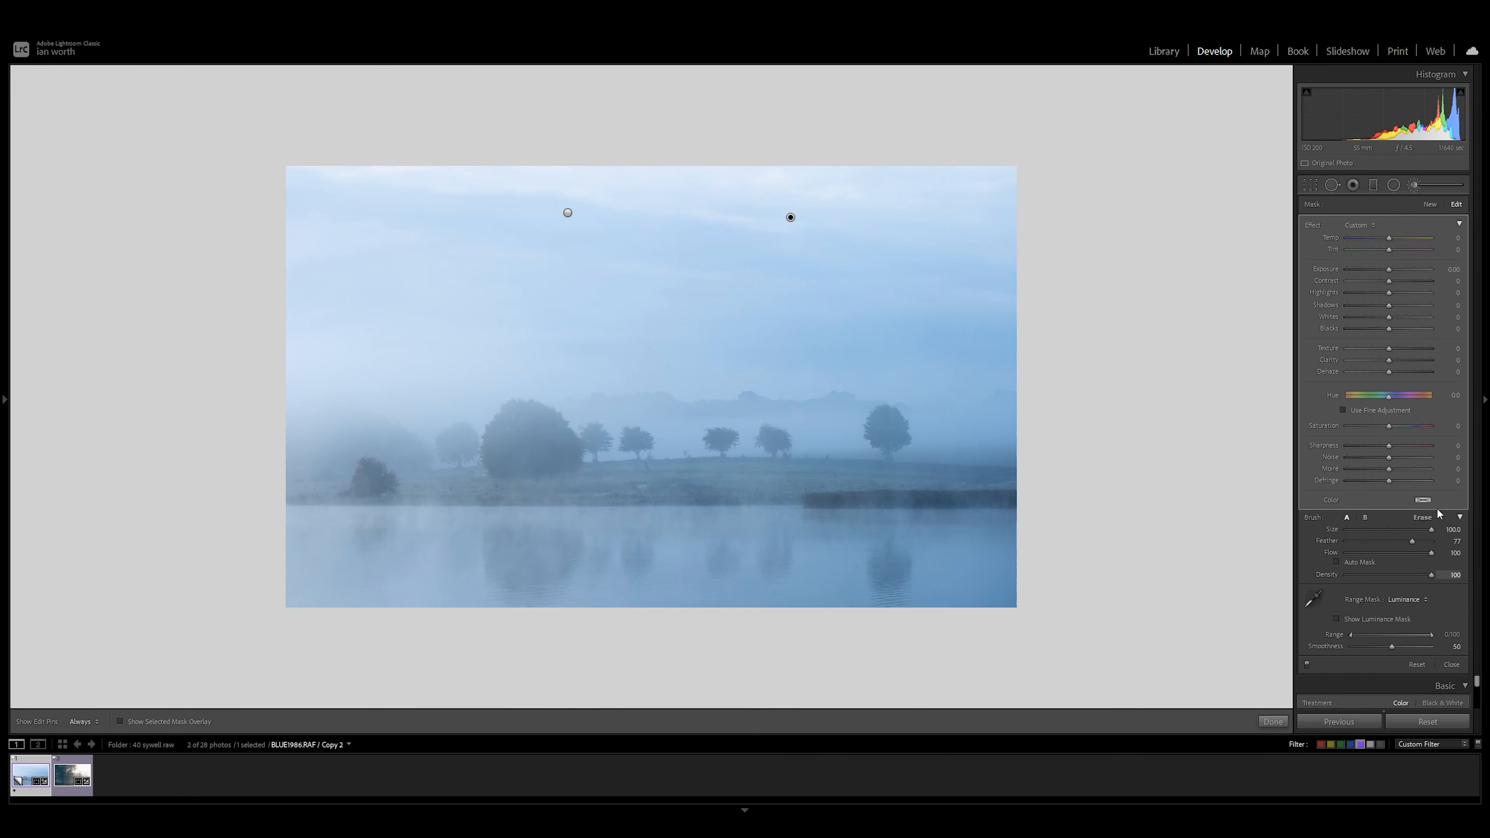
click(1424, 500)
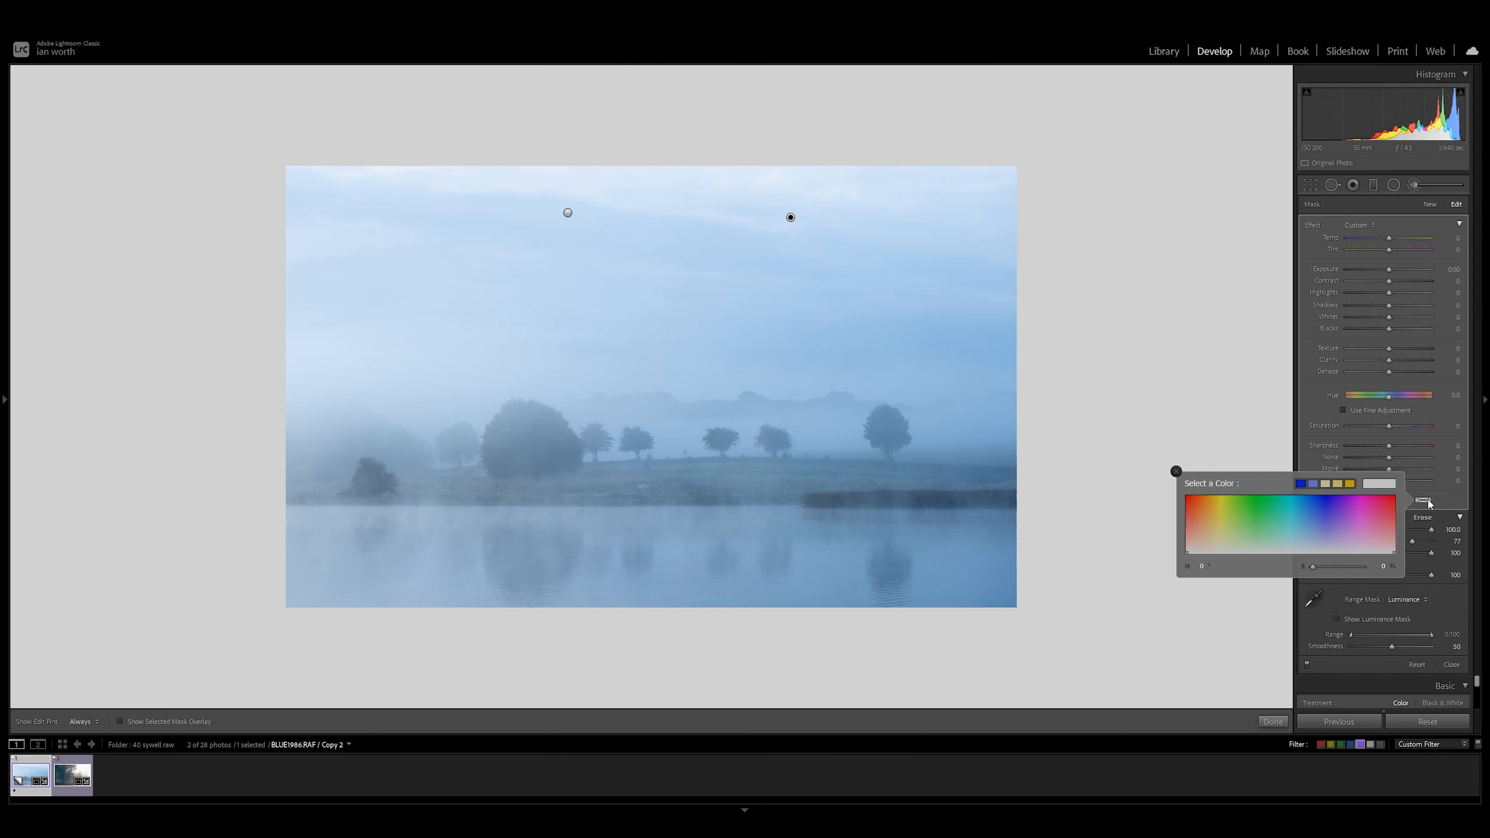
click(1212, 499)
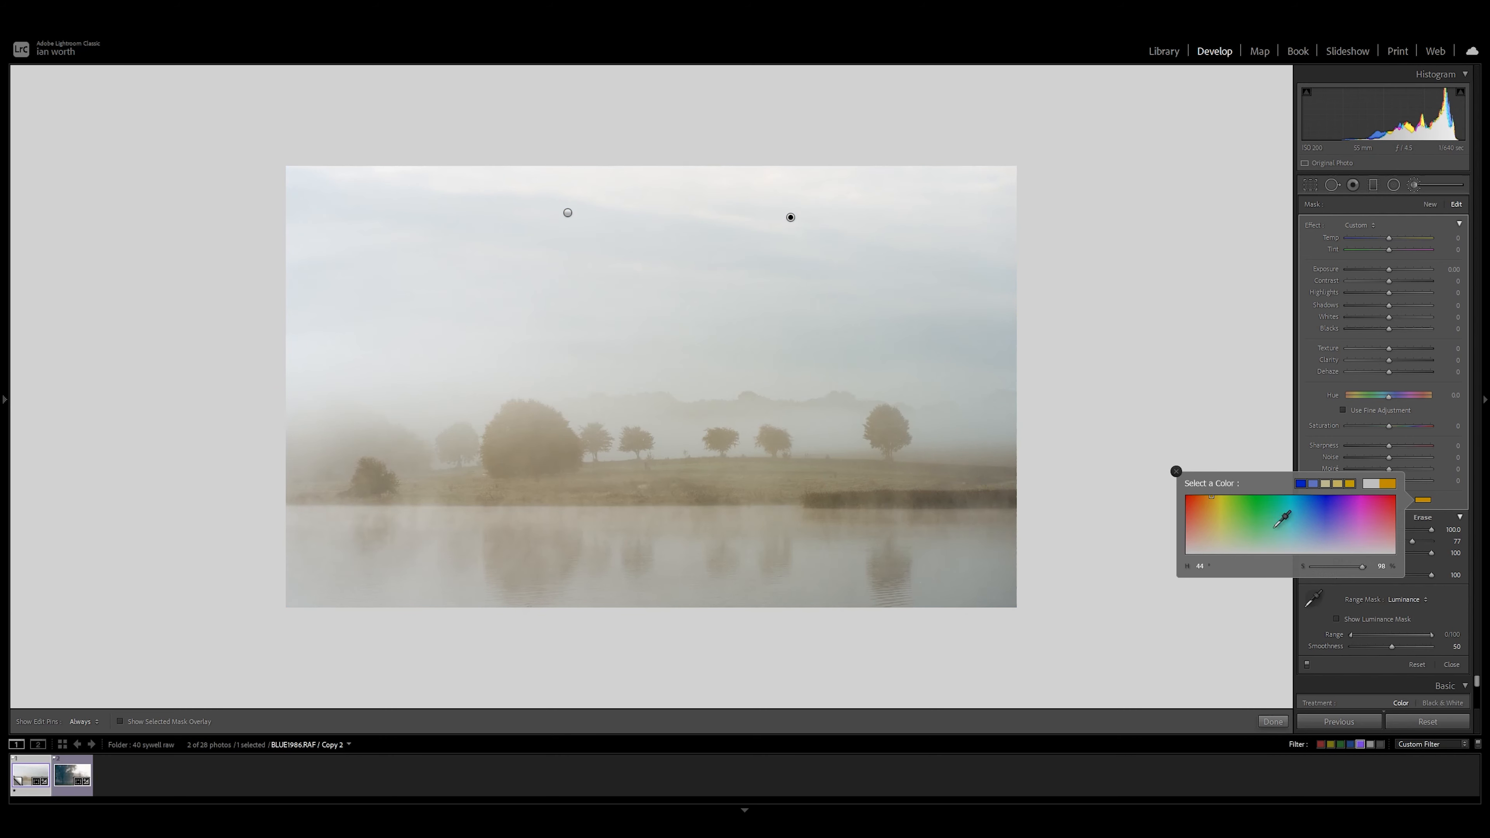
click(1176, 472)
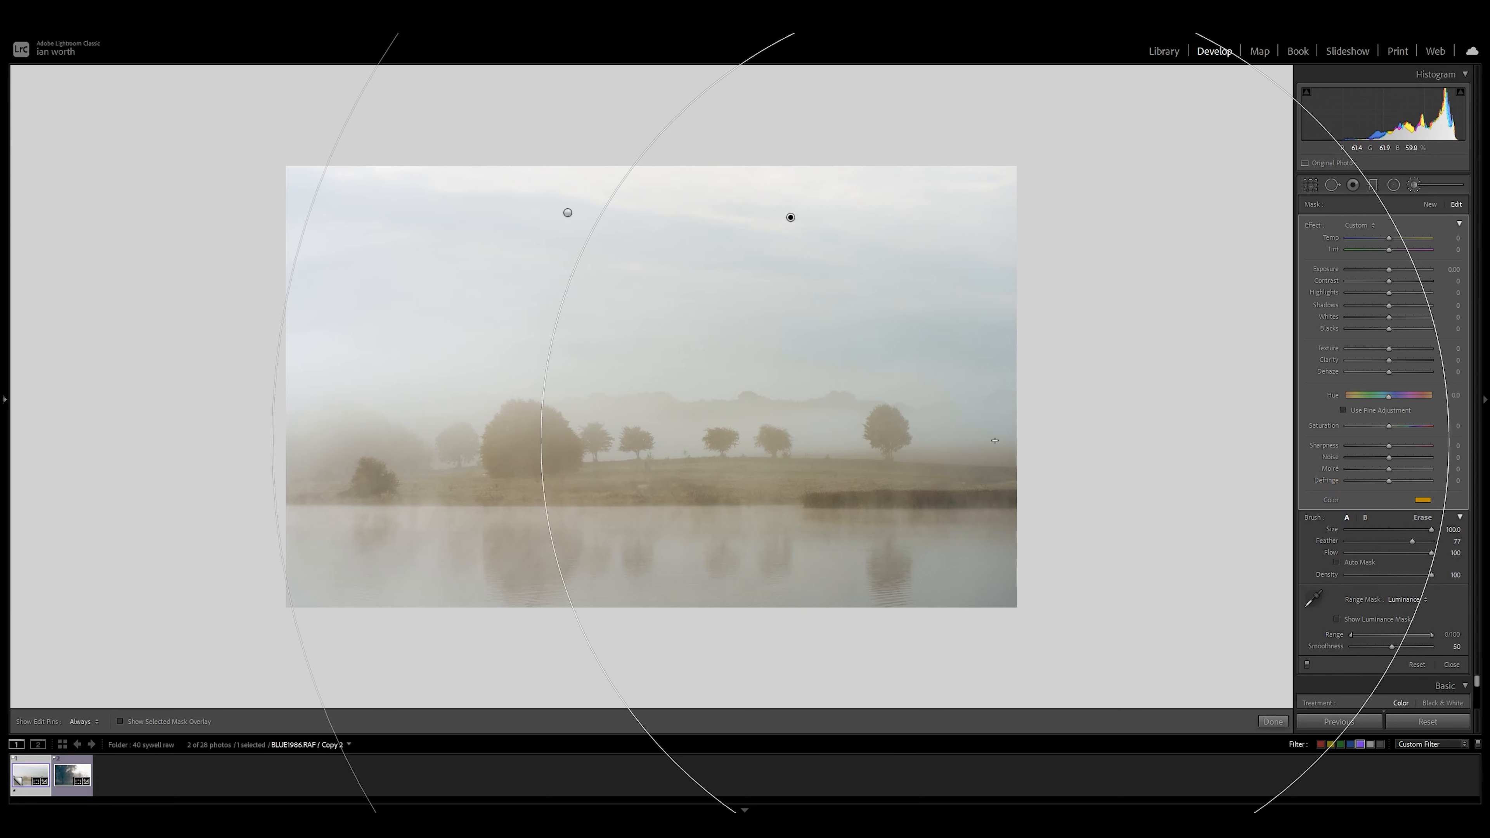
Sample the bright sky for the orange mask's luminance range, then refine the range to 59/100 and the smoothness to 45
click(1314, 598)
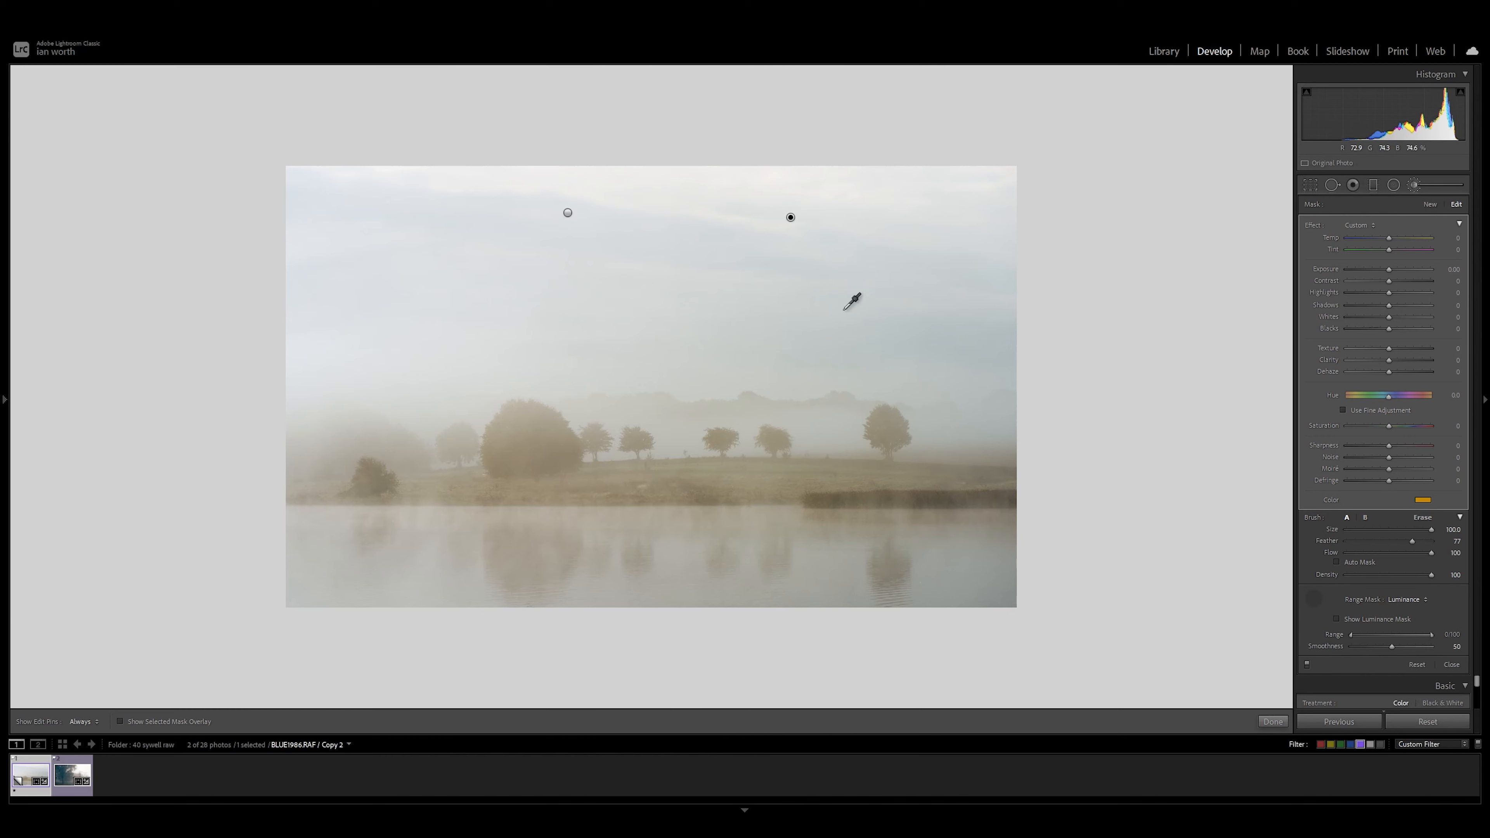
click(634, 181)
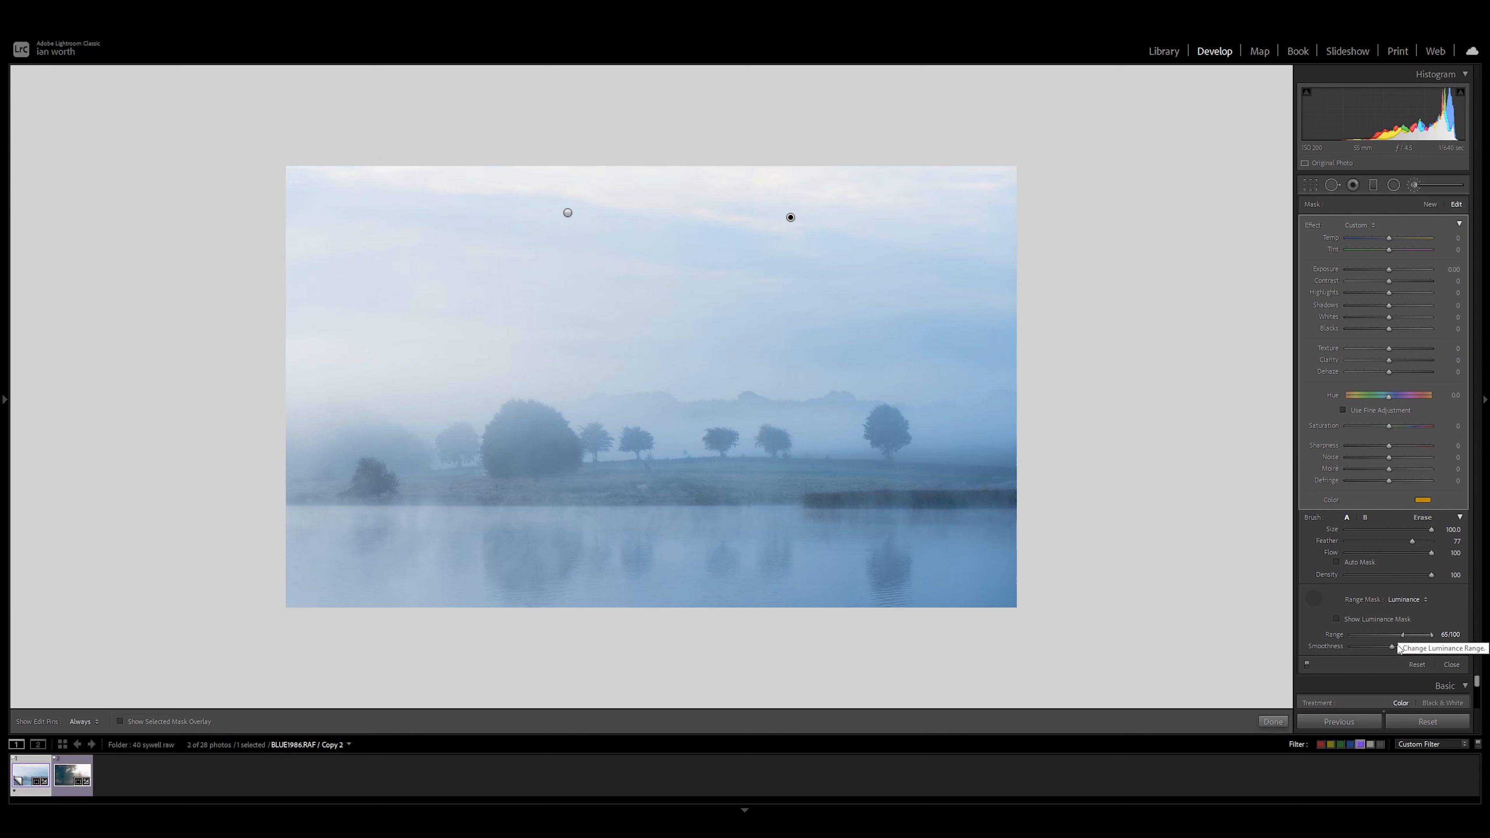
drag(1392, 646, 1397, 637)
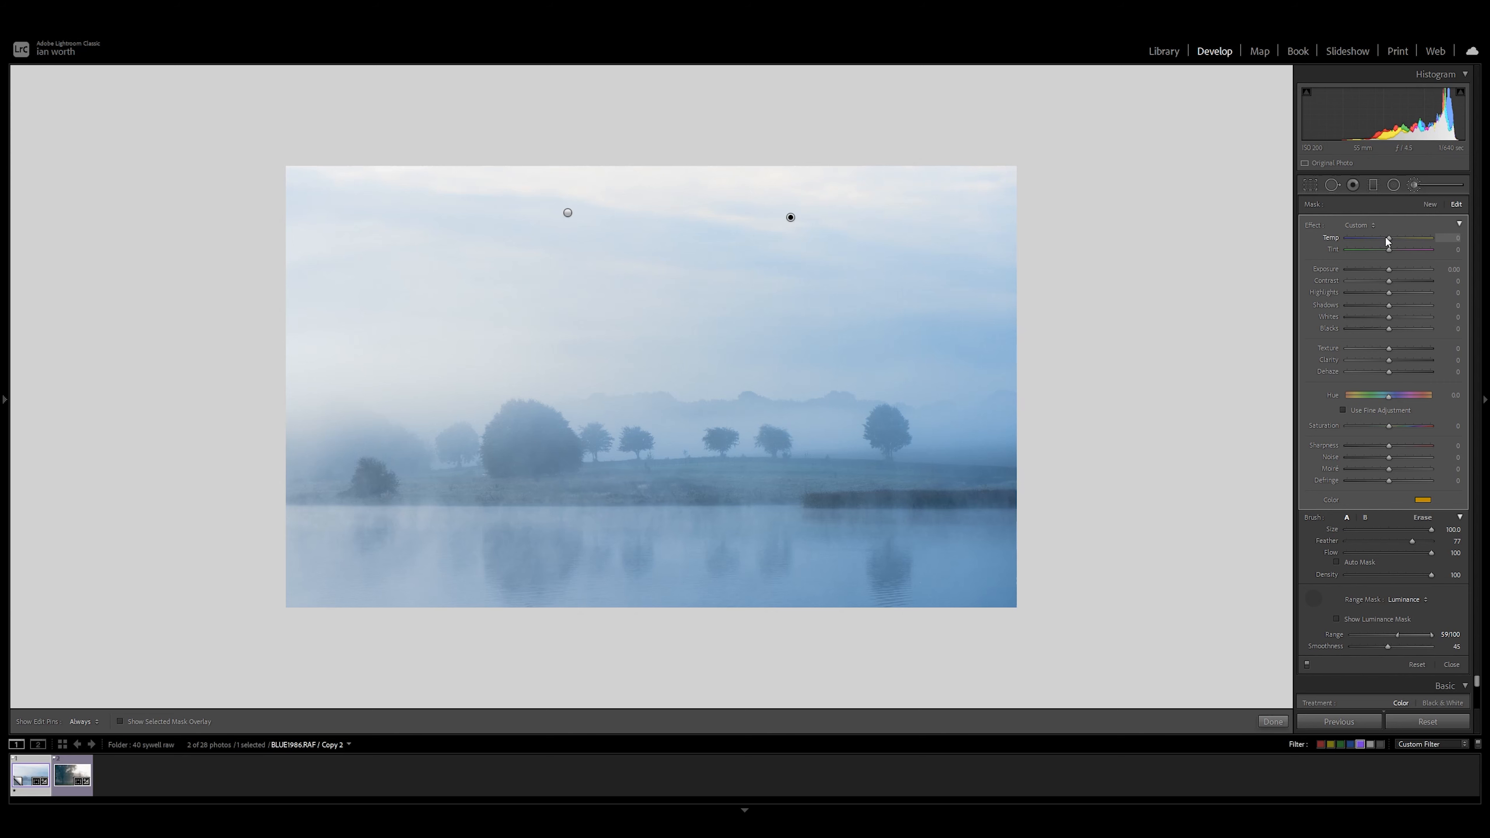
Warm and brighten the orange highlight mask with Temp 14 and Exposure 0.39
drag(1385, 237, 1389, 237)
drag(1391, 237, 1392, 268)
Widen the orange mask's luminance range to 49/100 and show its mask overlay to check the coverage
drag(1392, 634, 1390, 635)
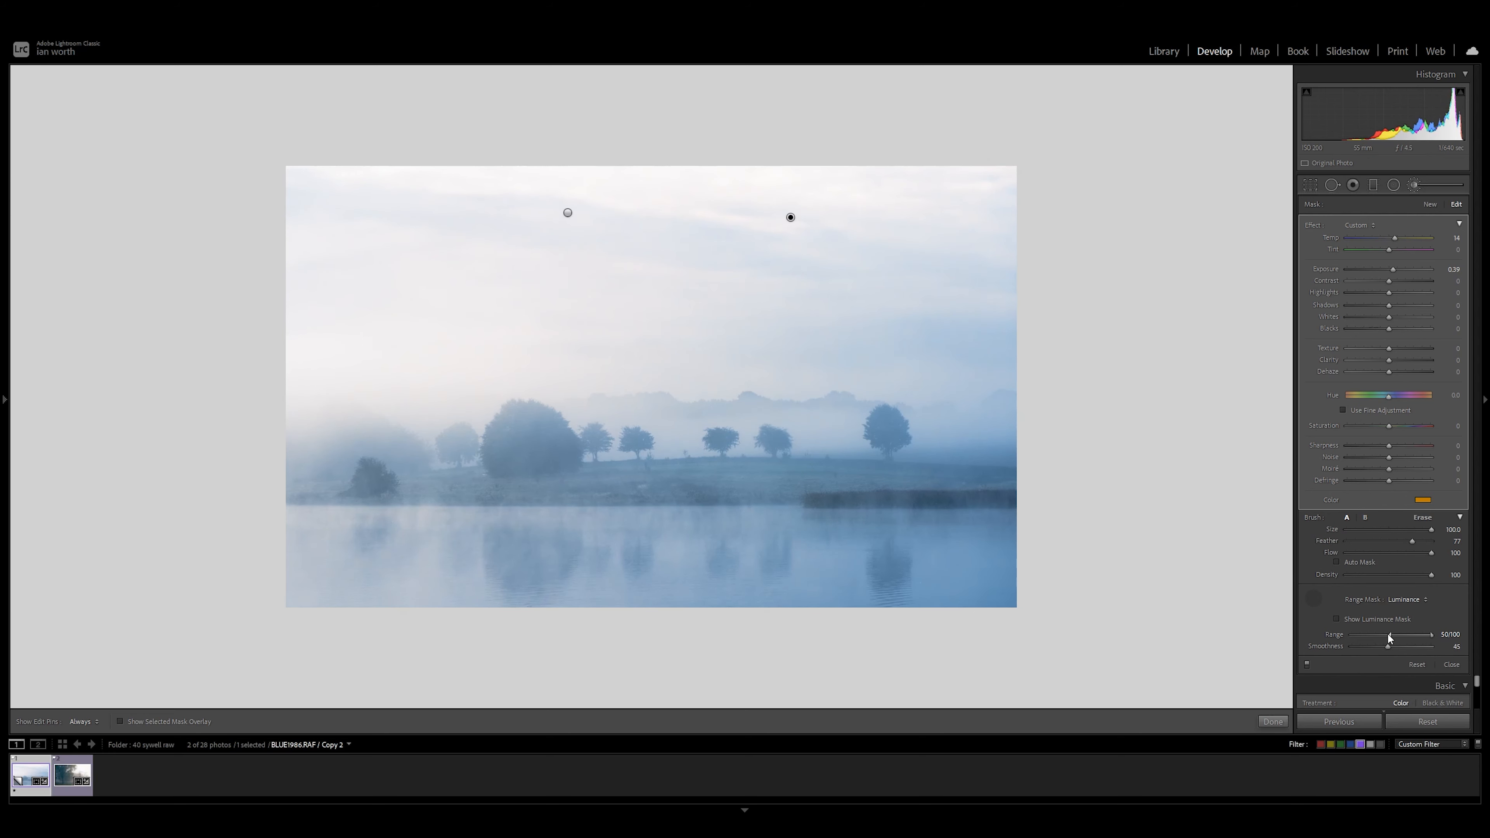
drag(1387, 635, 1386, 634)
key(o)
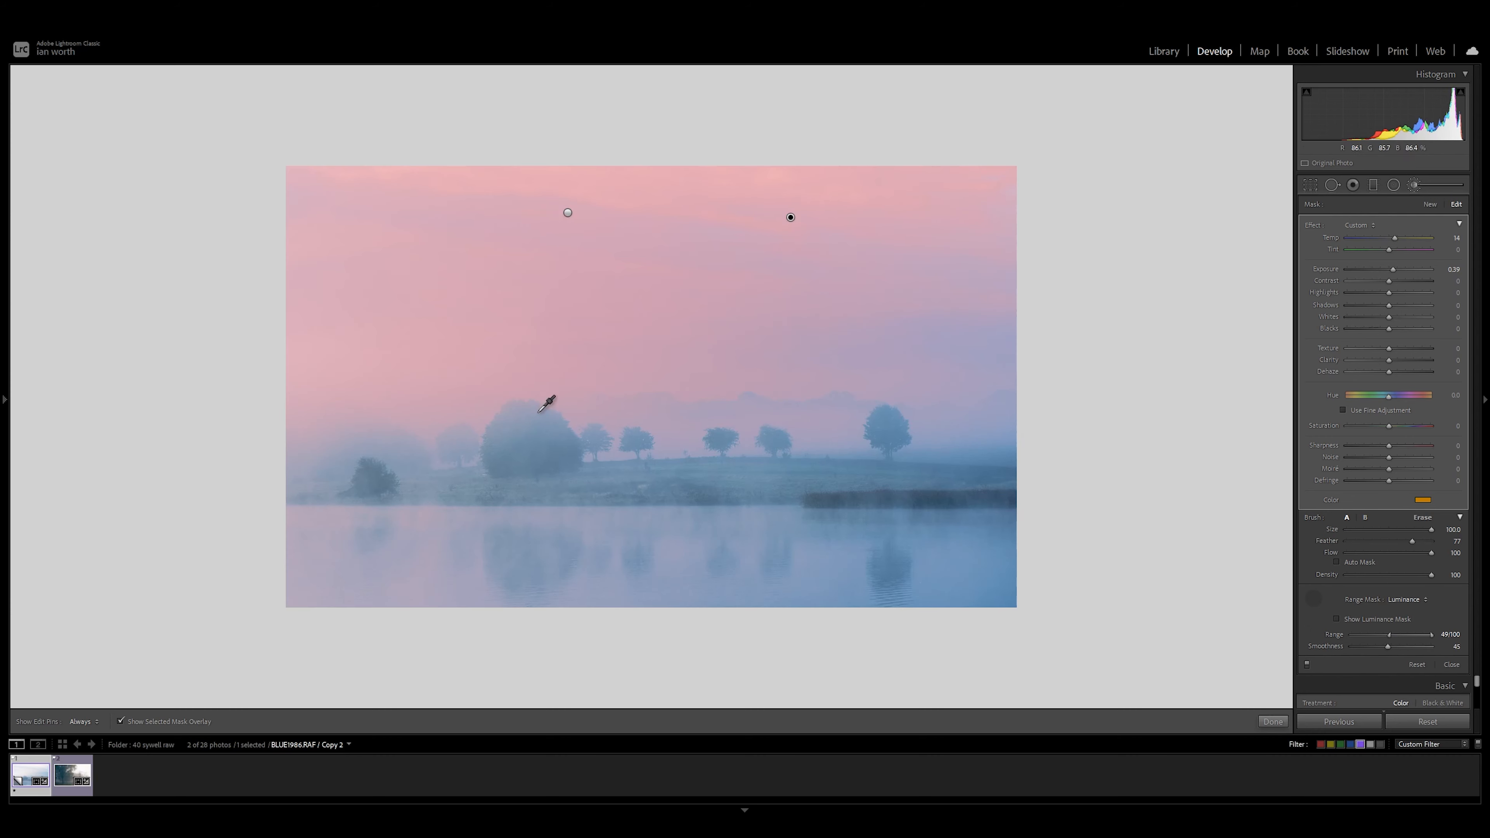